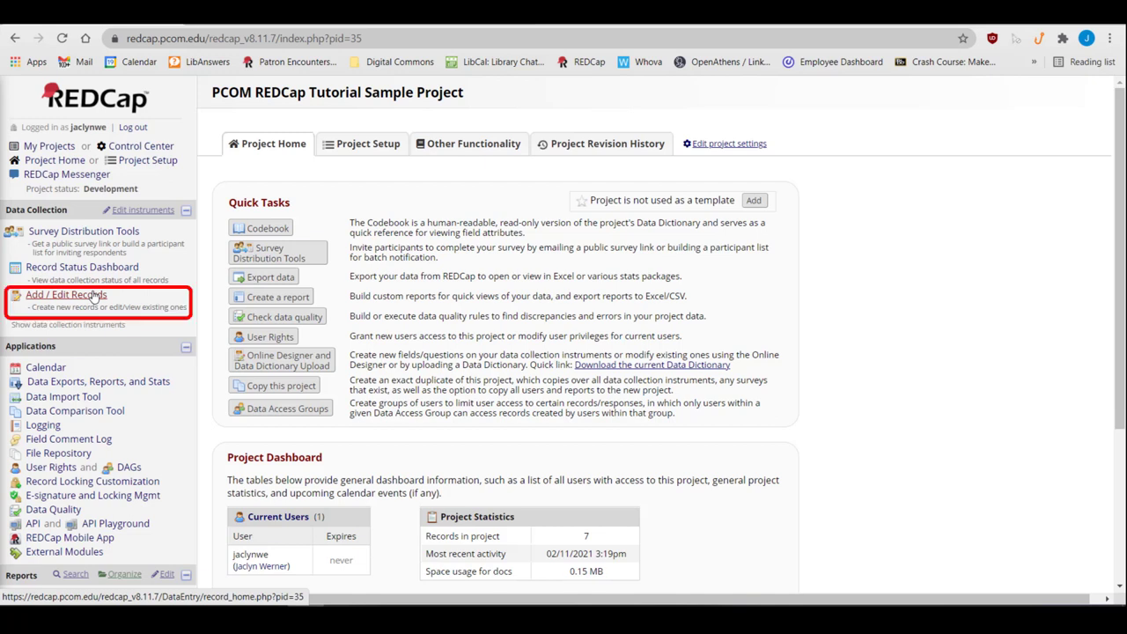
Create a new record in the project and open its Demographics + form for data entry.
{"action": "left_click", "coordinate": [94, 298]}
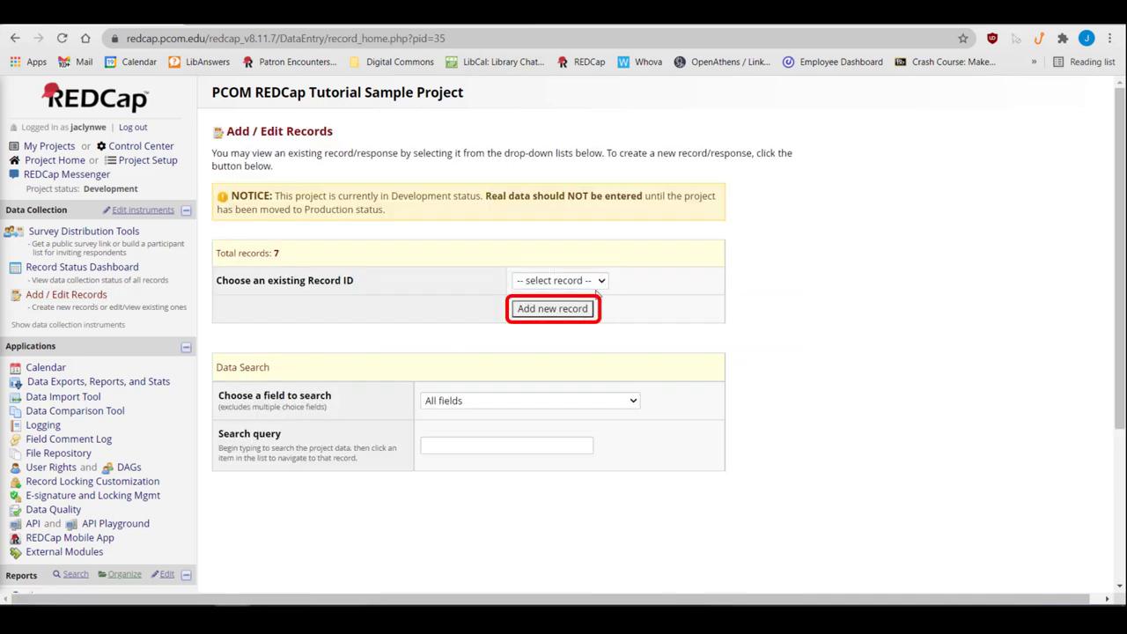
{"action": "left_click", "coordinate": [582, 311]}
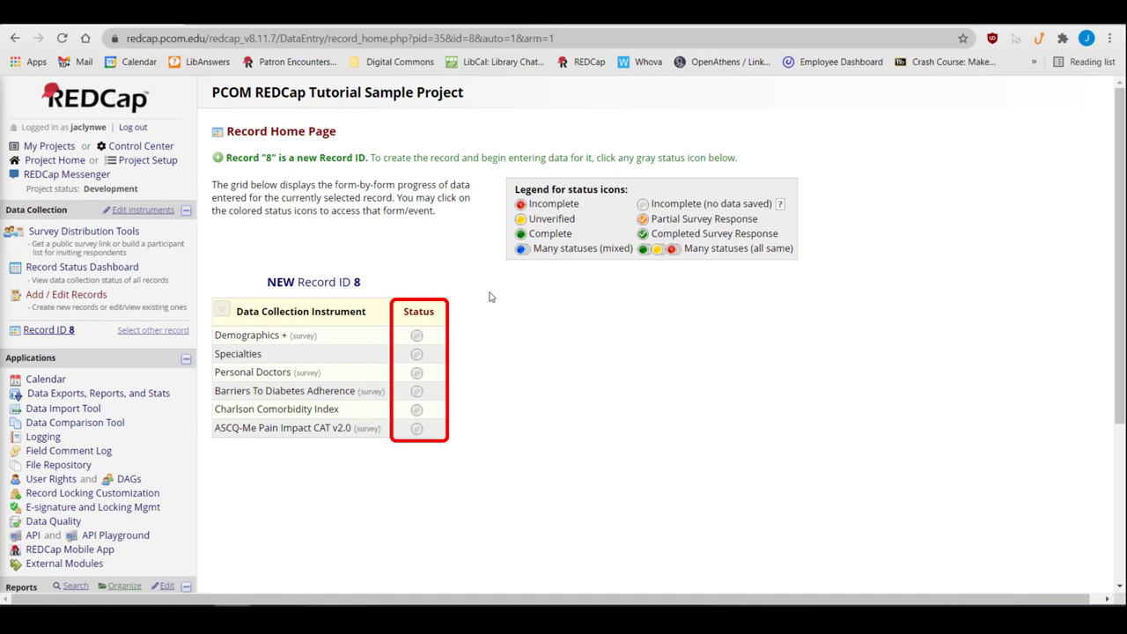
{"action": "left_click", "coordinate": [417, 337]}
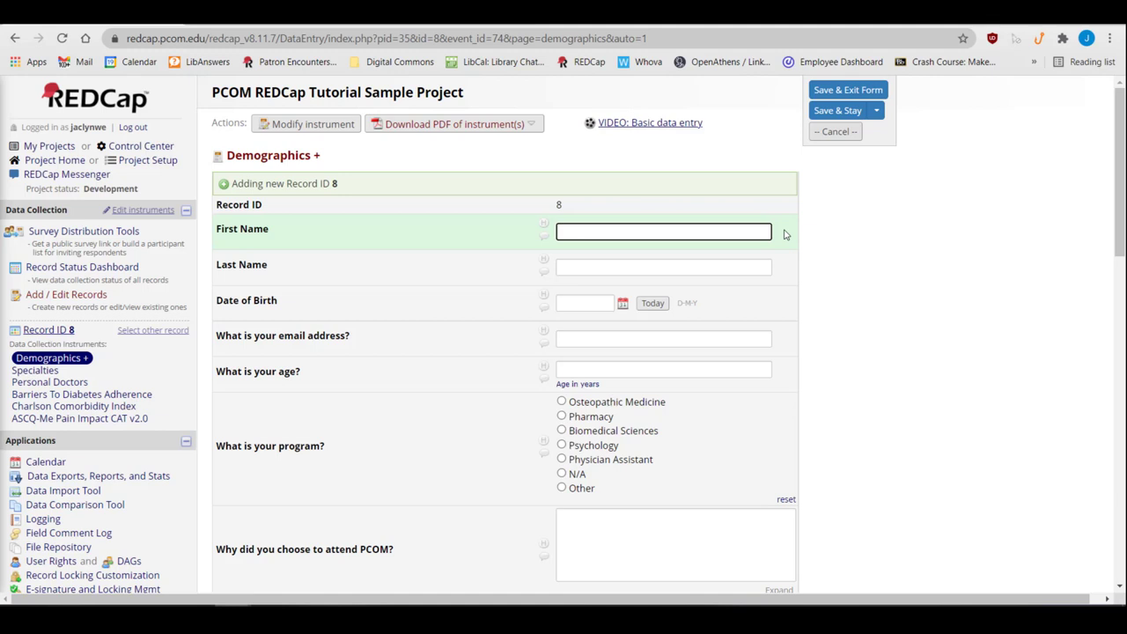
Fill in the participant's first name, last name and date of birth on the Demographics + form.
{"action": "type", "text": "John"}
{"action": "key", "text": "Tab"}
{"action": "type", "text": "Doe"}
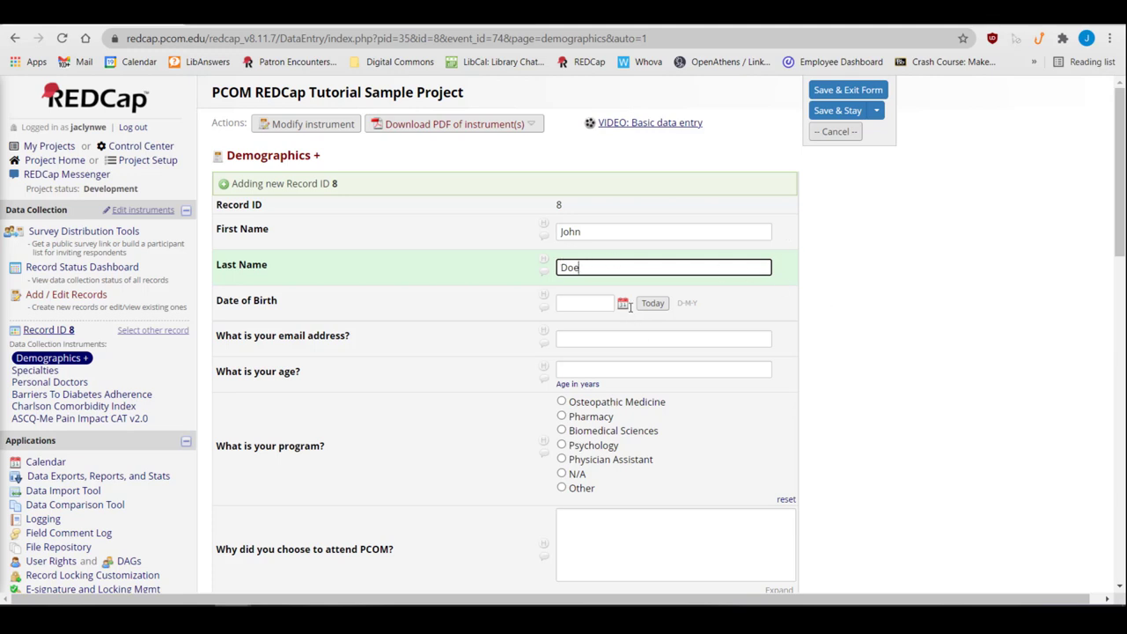
{"action": "left_click", "coordinate": [582, 304]}
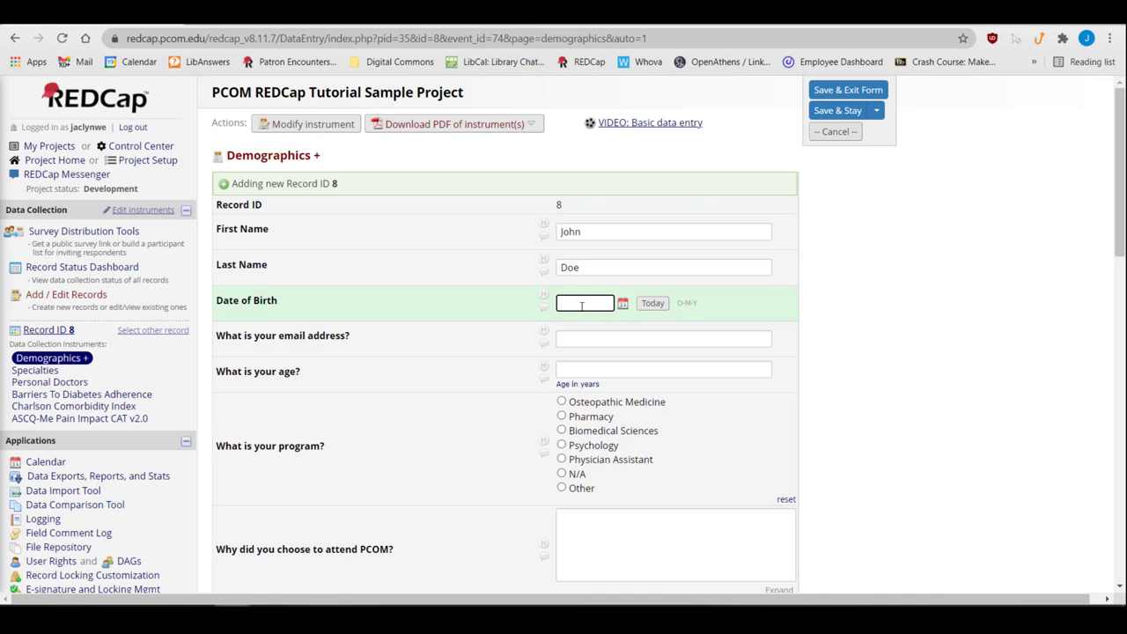
{"action": "type", "text": "31-10-1950"}
Try to enter the age as the word "one" and dismiss the validation alert.
{"action": "left_click", "coordinate": [593, 369]}
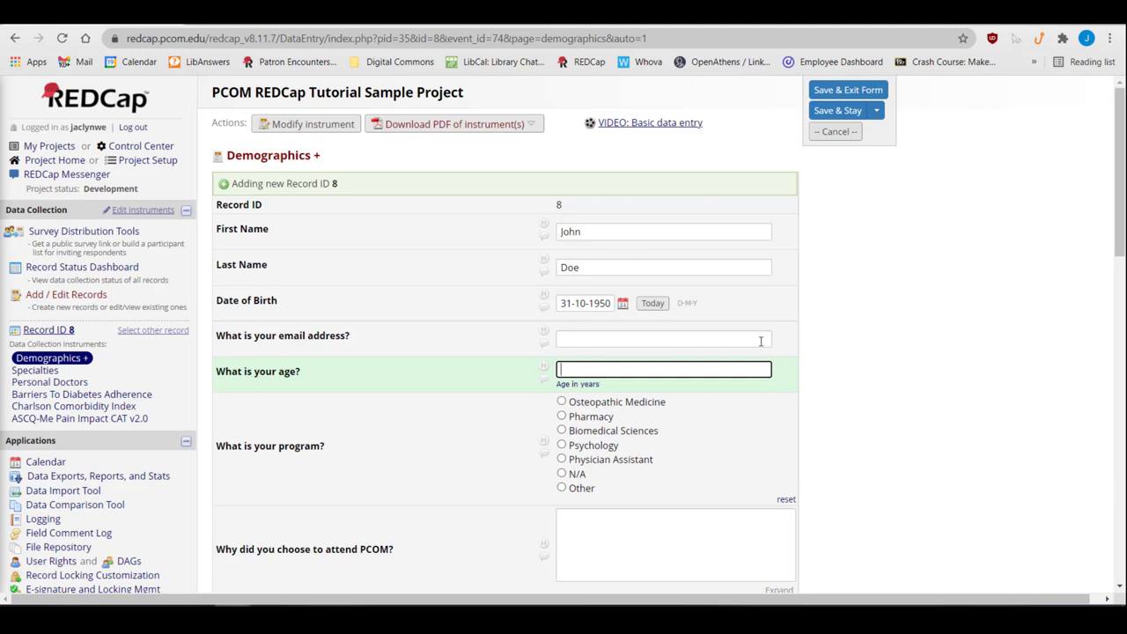
{"action": "type", "text": "two"}
{"action": "key", "text": "Tab"}
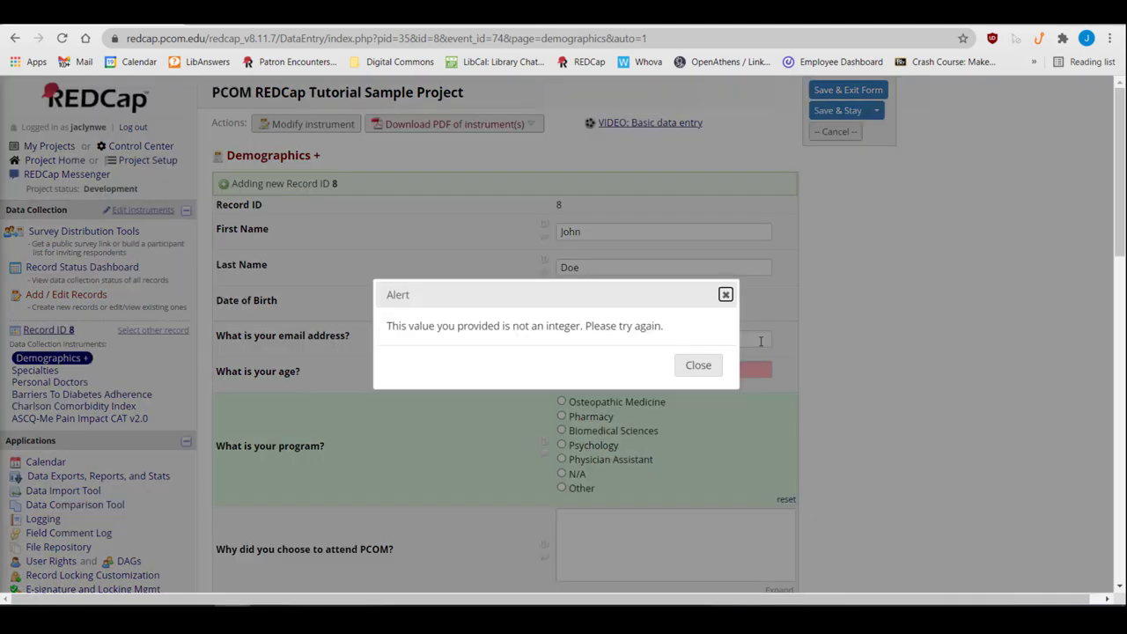
{"action": "left_click", "coordinate": [693, 365]}
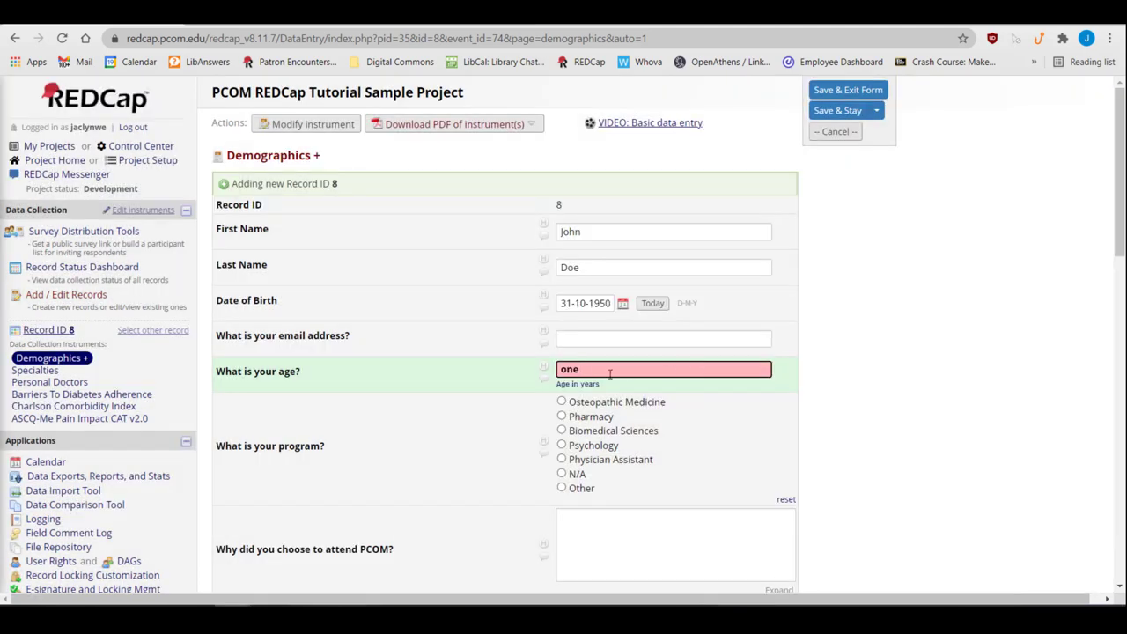
Replace the age with 300 and accept the out-of-range value.
{"action": "left_click_drag", "start_coordinate": [607, 373], "coordinate": [493, 367]}
{"action": "type", "text": "100"}
{"action": "key", "text": "Tab"}
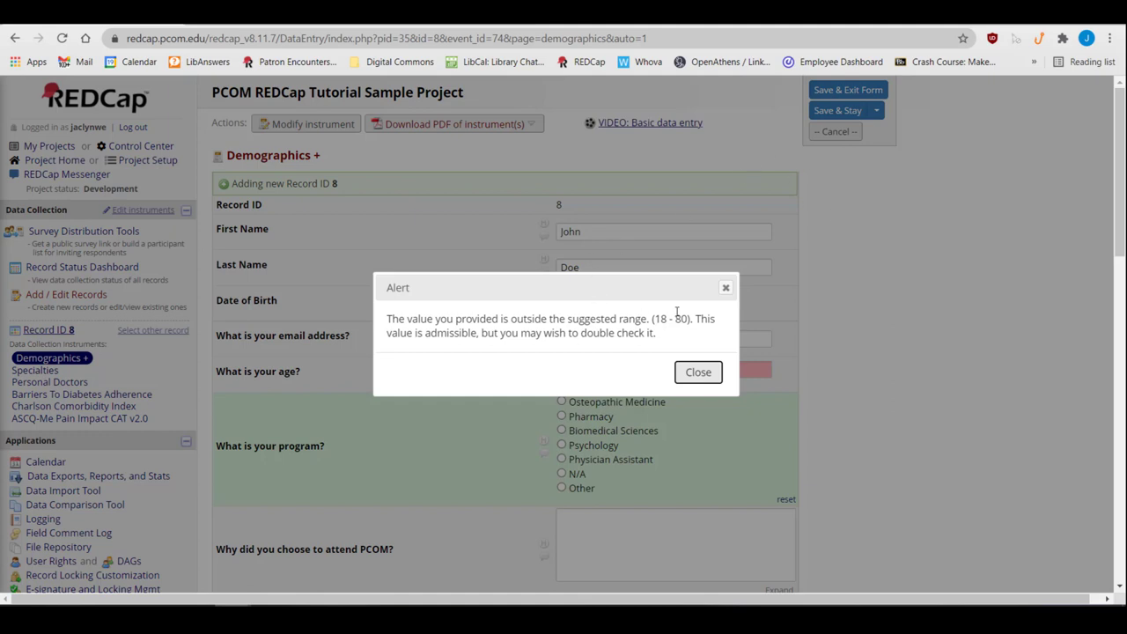
{"action": "left_click", "coordinate": [715, 374]}
Select Biomedical Sciences as the program and Afternoon as the usual time for going to the PCOM library.
{"action": "scroll", "coordinate": [907, 229], "scroll_direction": "down", "scroll_amount": 1}
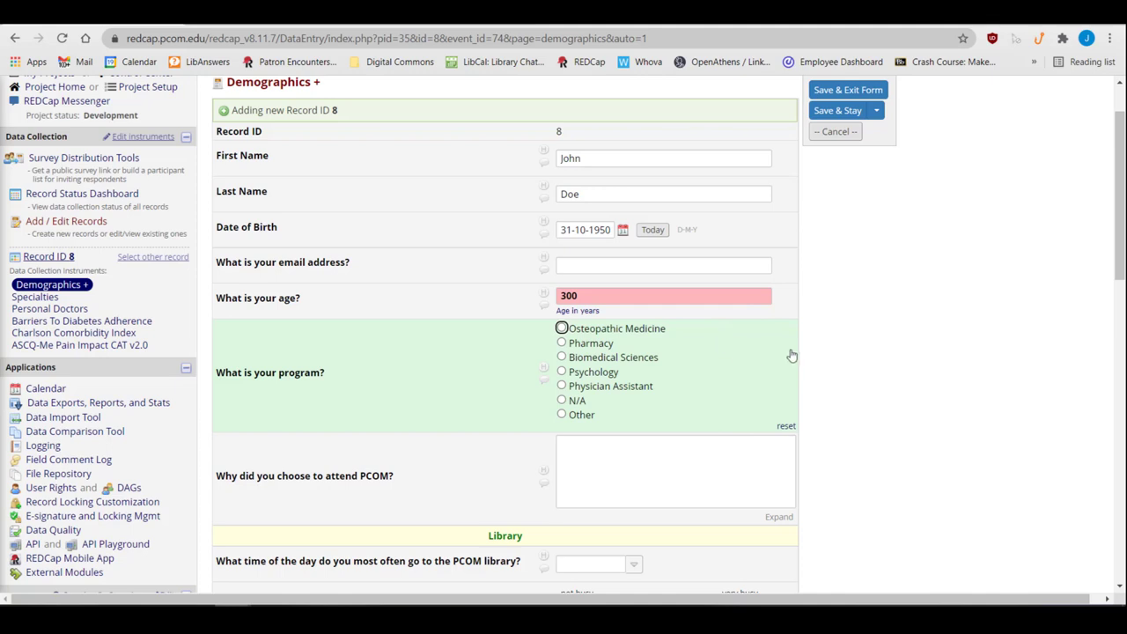
{"action": "scroll", "coordinate": [792, 355], "scroll_direction": "down", "scroll_amount": 1}
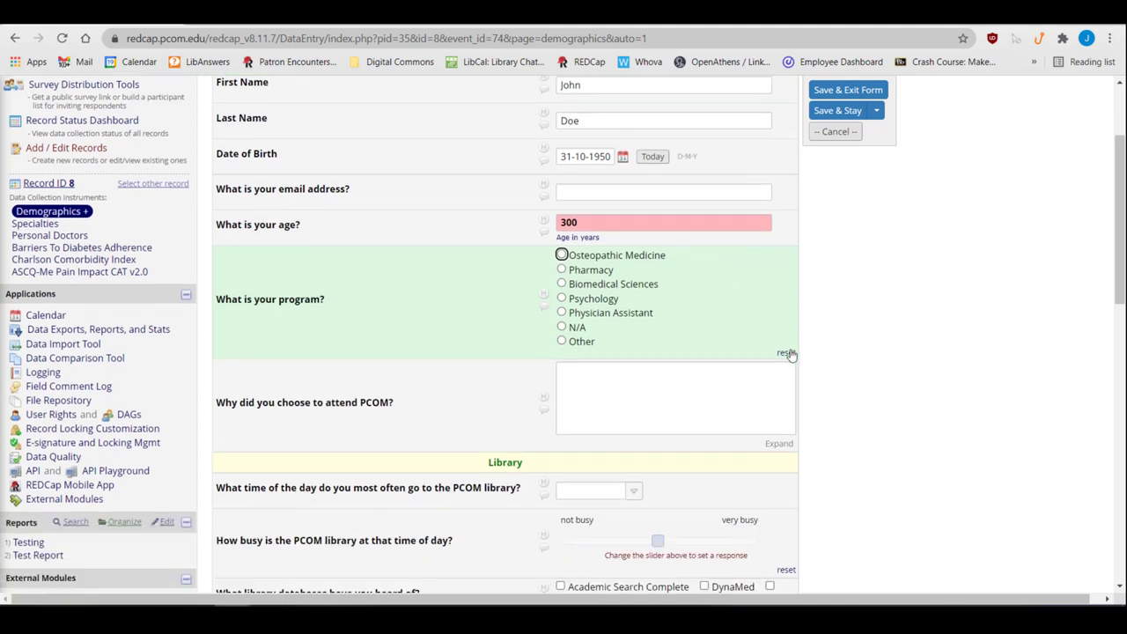
{"action": "left_click", "coordinate": [562, 284]}
{"action": "scroll", "coordinate": [639, 348], "scroll_direction": "down", "scroll_amount": 2}
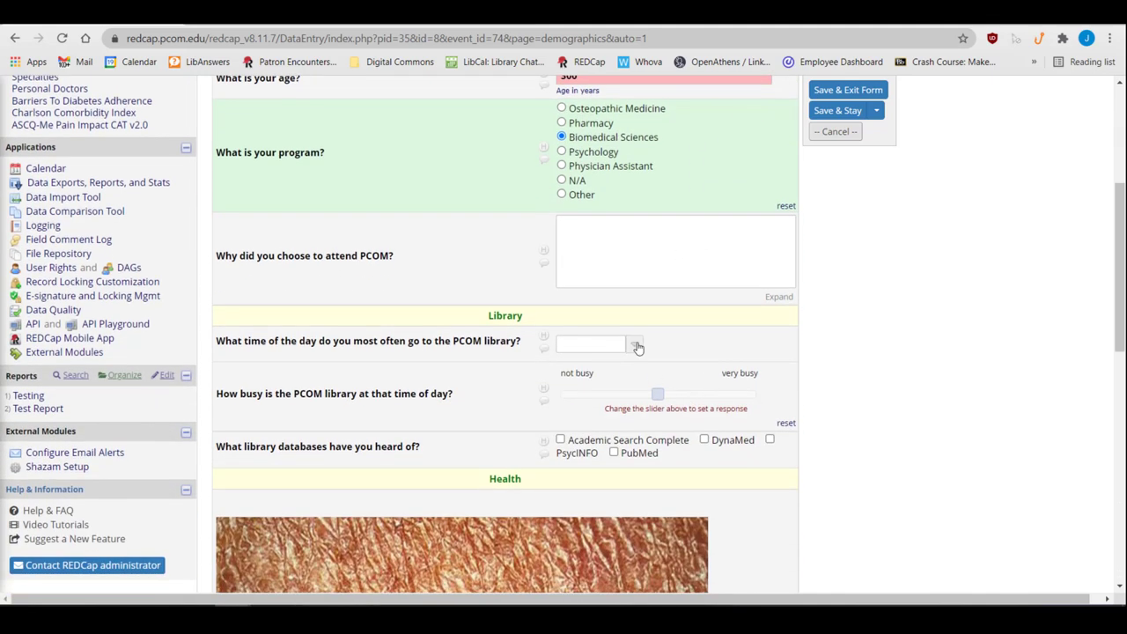
{"action": "left_click", "coordinate": [636, 345]}
{"action": "left_click", "coordinate": [601, 387]}
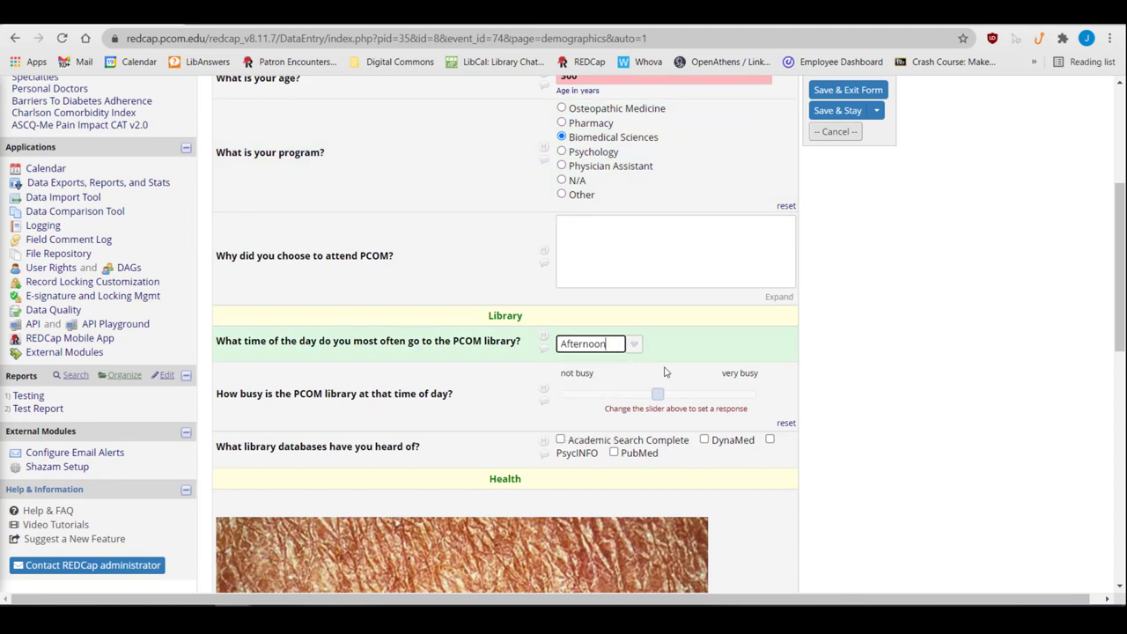
Mark Academic Search Complete and PubMed as the library databases heard of.
{"action": "scroll", "coordinate": [872, 310], "scroll_direction": "down", "scroll_amount": 1}
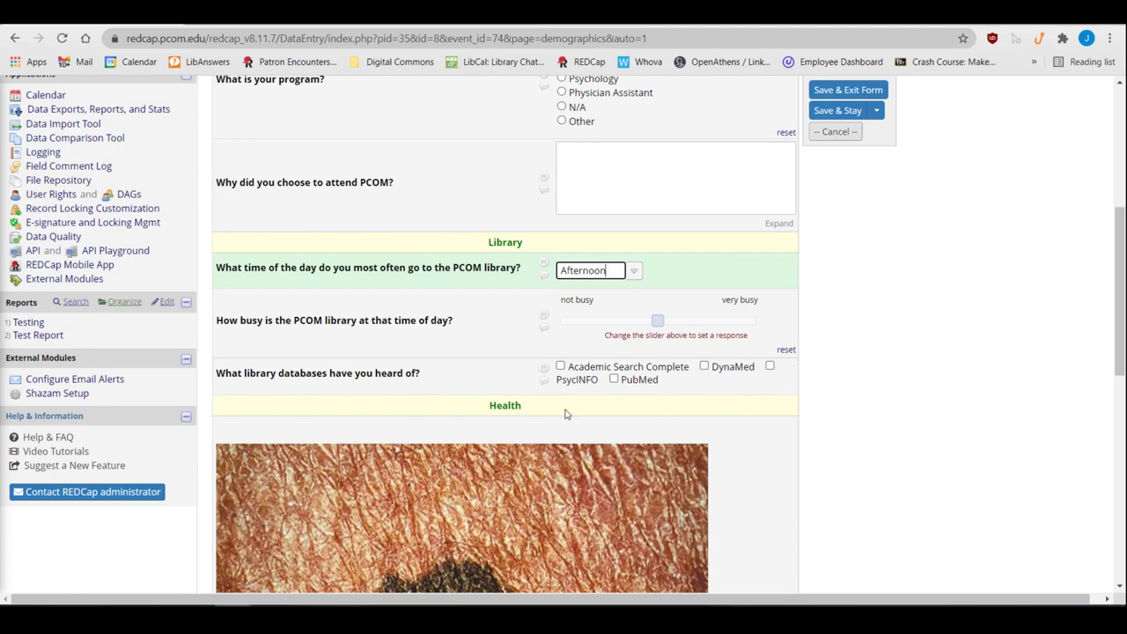
{"action": "left_click", "coordinate": [561, 366]}
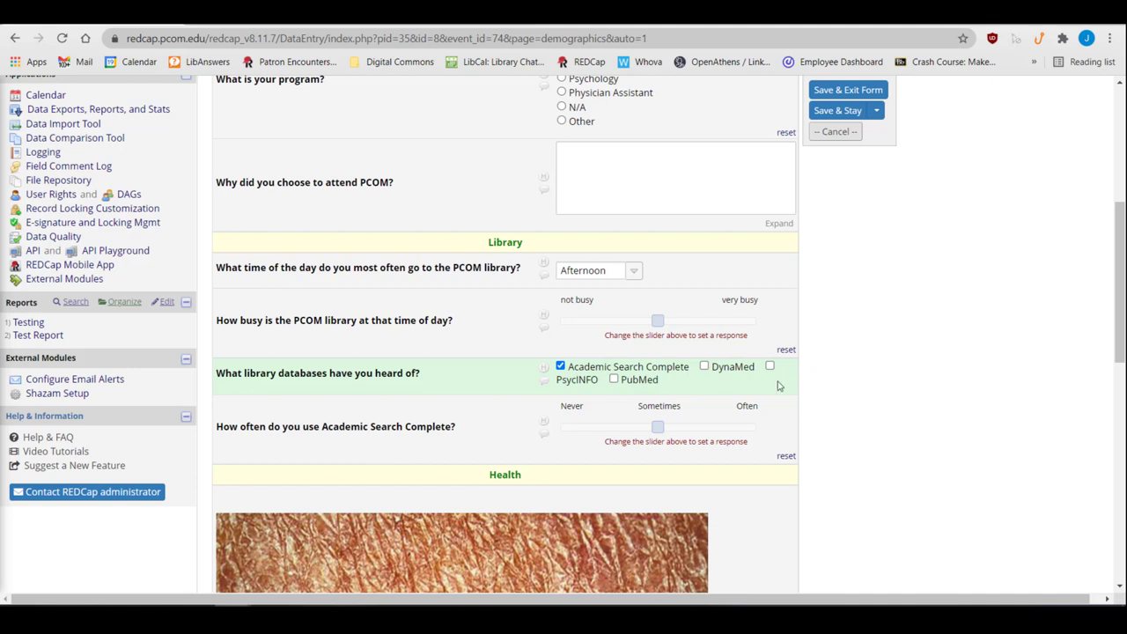
{"action": "left_click", "coordinate": [615, 379]}
Set PubMed use about midway between Sometimes and Often, and Academic Search Complete use about midway between Never and Sometimes.
{"action": "scroll", "coordinate": [839, 297], "scroll_direction": "down", "scroll_amount": 1}
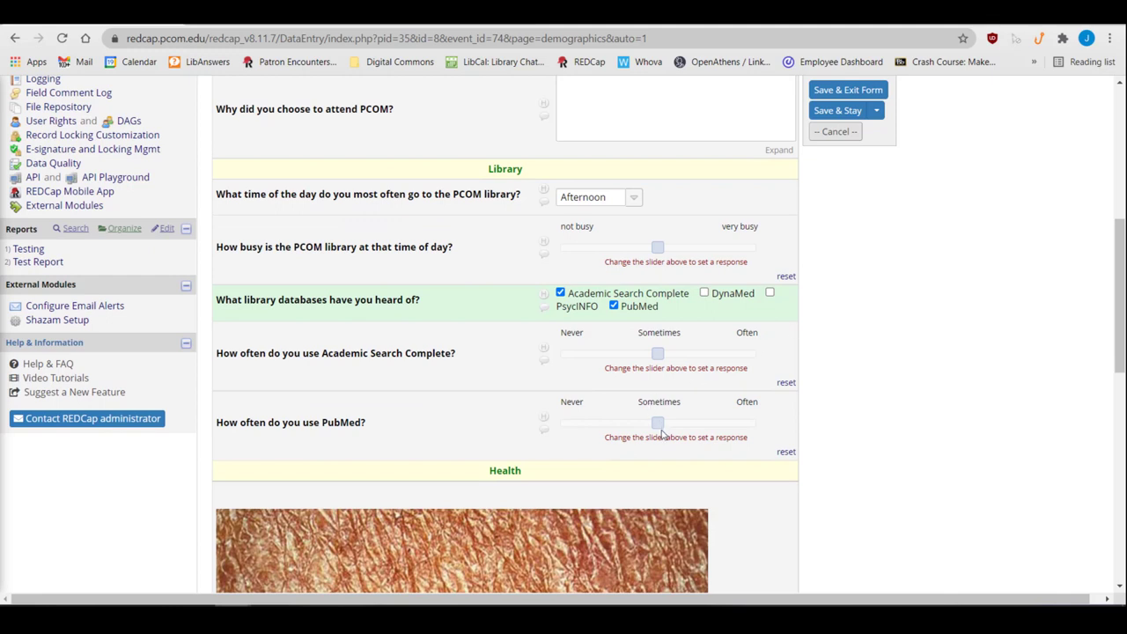
{"action": "left_click_drag", "start_coordinate": [658, 425], "coordinate": [707, 426]}
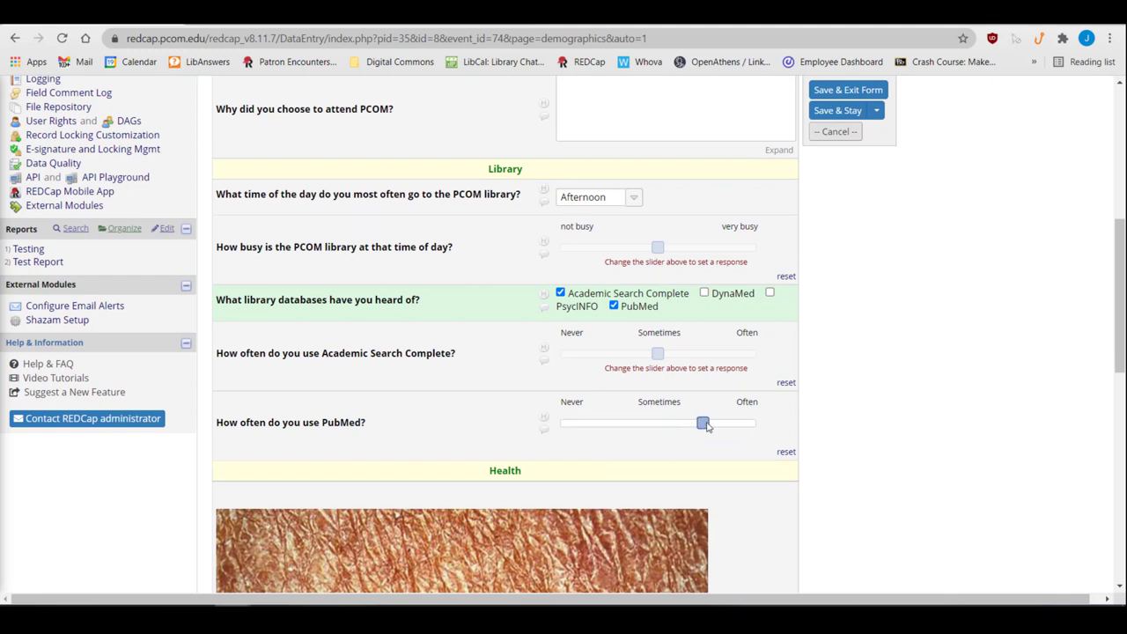
{"action": "left_click", "coordinate": [658, 354]}
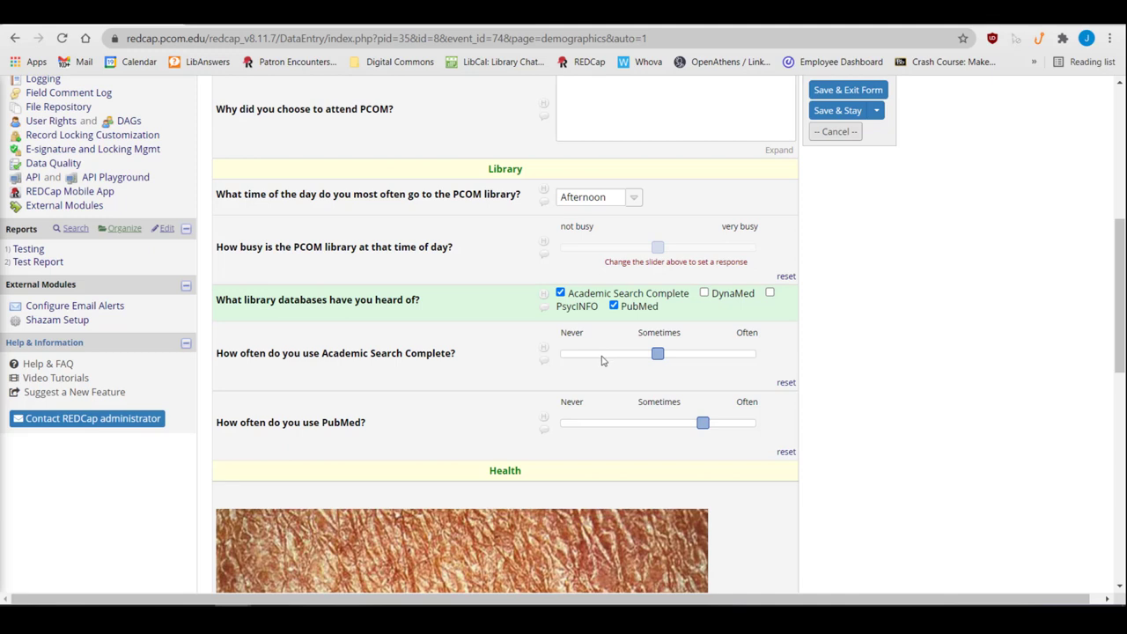
{"action": "left_click_drag", "start_coordinate": [660, 355], "coordinate": [613, 359]}
Answer the question comparing the mole with the image with No, switching to Yes once before settling on No.
{"action": "scroll", "coordinate": [935, 350], "scroll_direction": "down", "scroll_amount": 3}
{"action": "scroll", "coordinate": [933, 354], "scroll_direction": "down", "scroll_amount": 2}
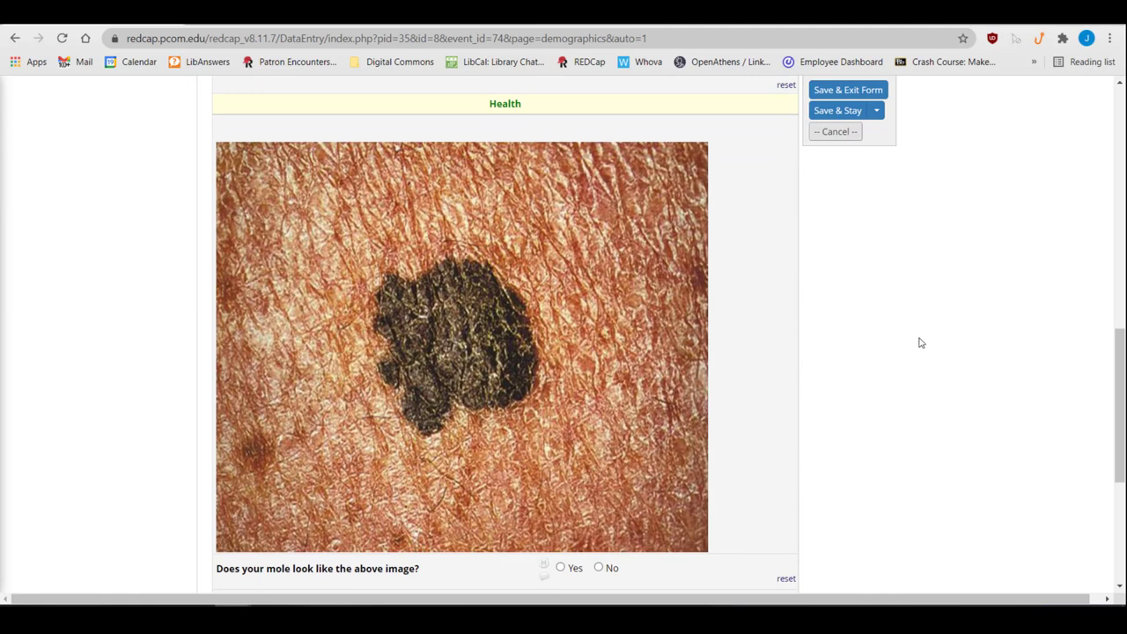
{"action": "scroll", "coordinate": [920, 343], "scroll_direction": "down", "scroll_amount": 2}
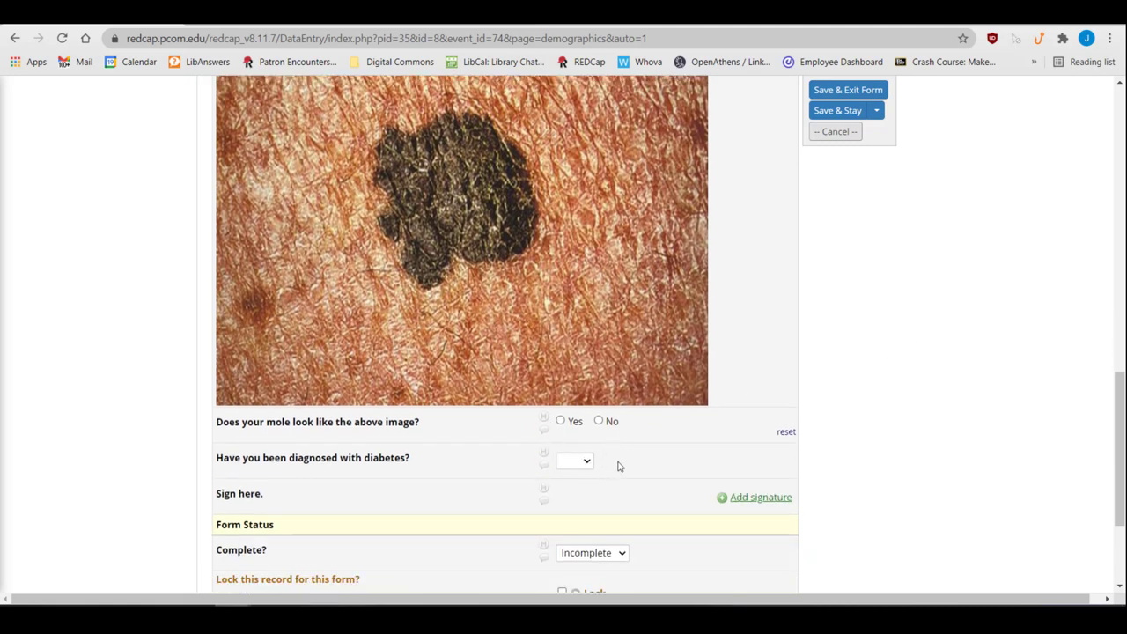
{"action": "left_click", "coordinate": [598, 422]}
{"action": "left_click", "coordinate": [598, 422]}
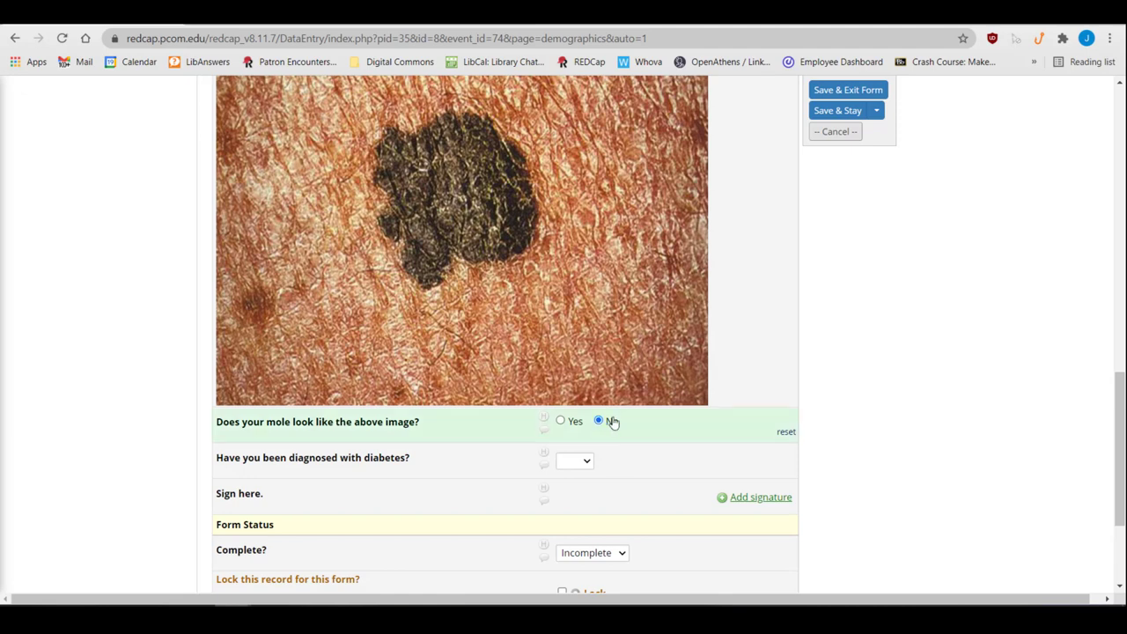
{"action": "left_click", "coordinate": [562, 422]}
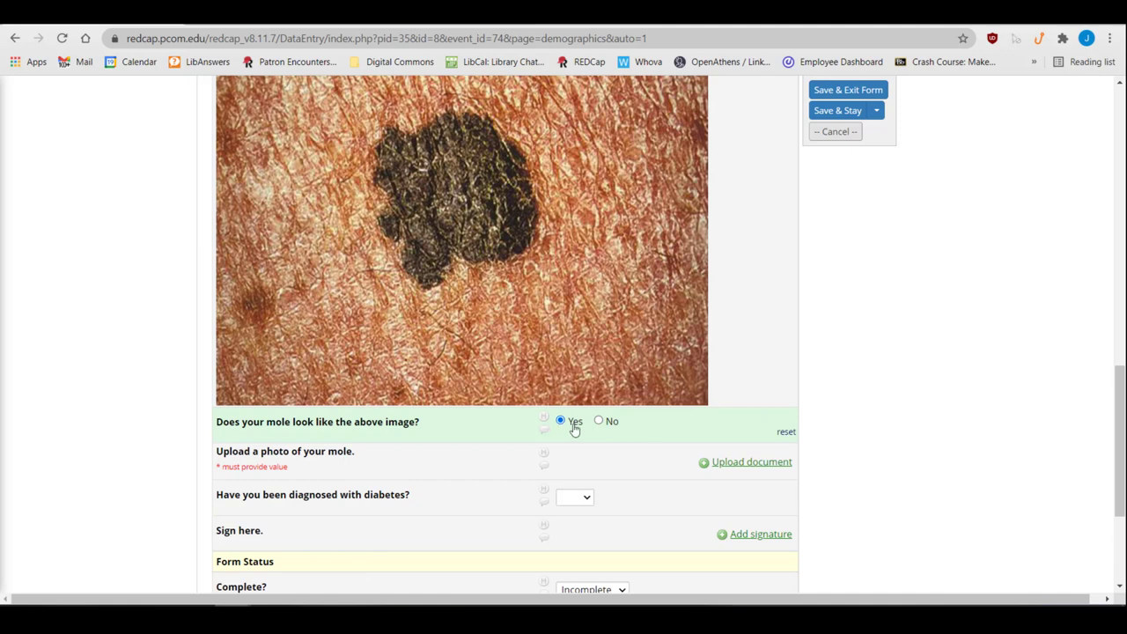
{"action": "left_click", "coordinate": [600, 422]}
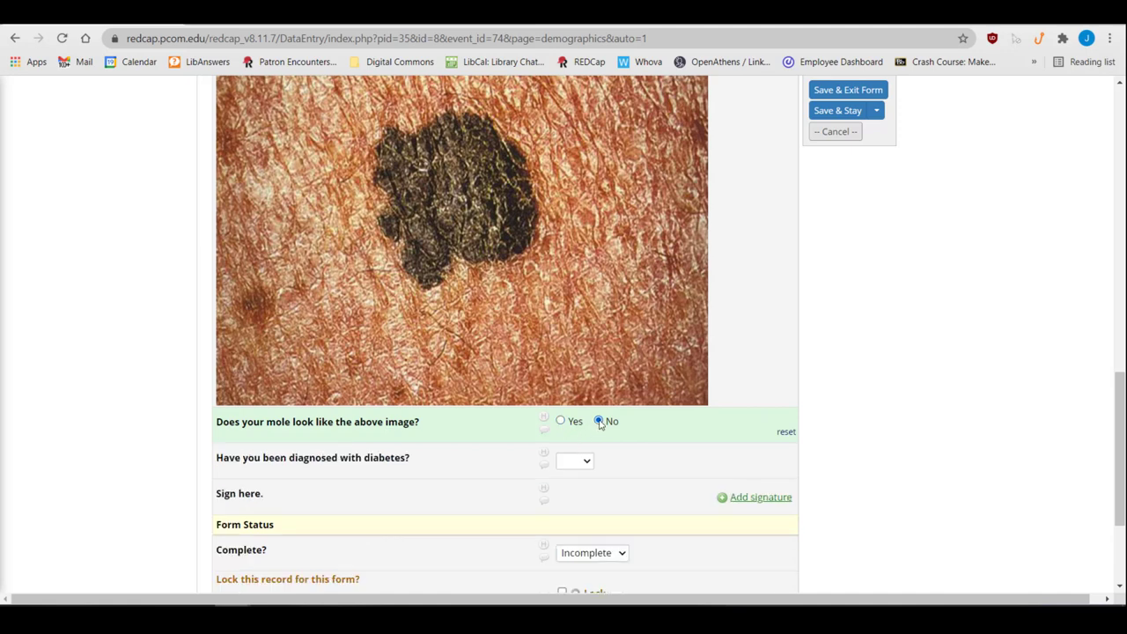
Add a short freehand signature to the "Sign here." field and save it.
{"action": "scroll", "coordinate": [813, 373], "scroll_direction": "down", "scroll_amount": 1}
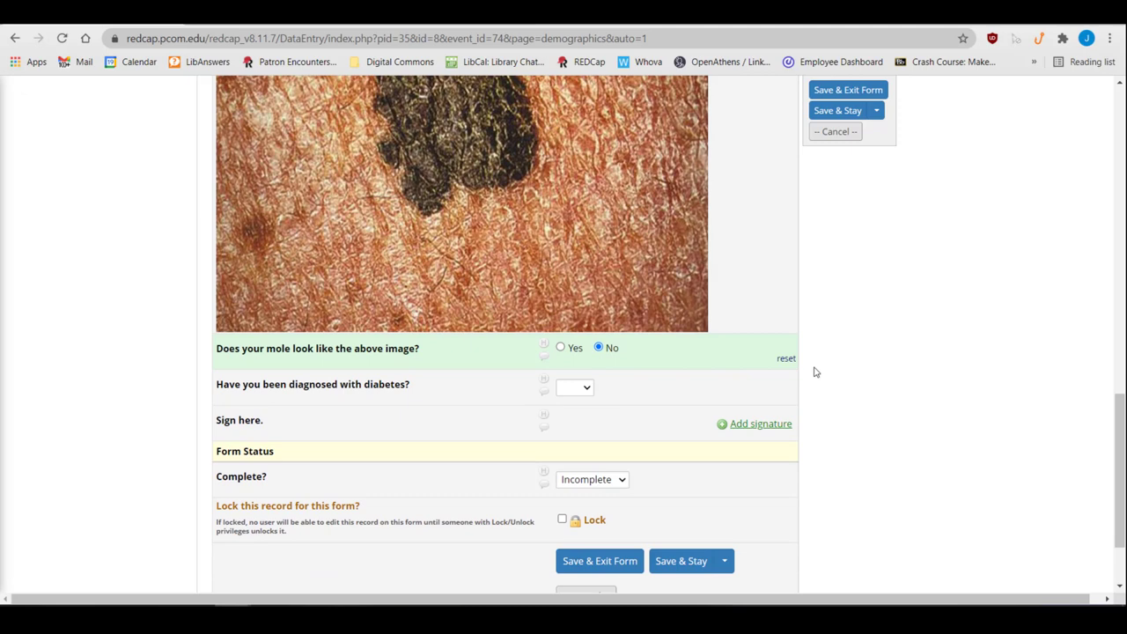
{"action": "left_click", "coordinate": [743, 428]}
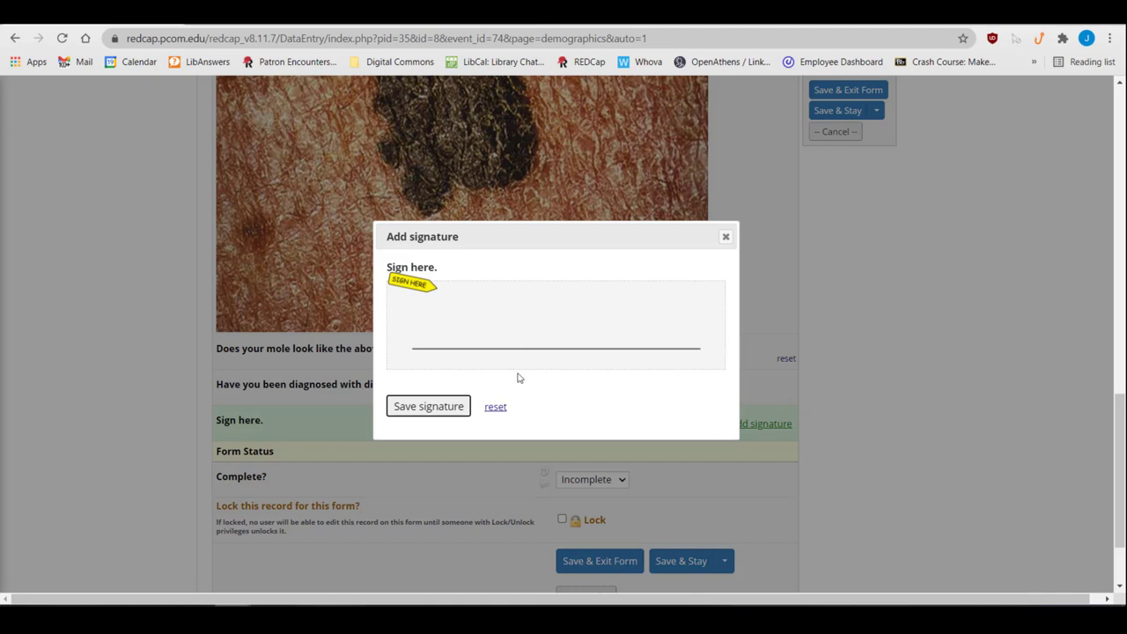
{"action": "mouse_move", "coordinate": [476, 309]}
{"action": "left_mouse_down"}
{"action": "mouse_move", "coordinate": [503, 325]}
{"action": "mouse_move", "coordinate": [470, 352]}
{"action": "mouse_move", "coordinate": [528, 311]}
{"action": "left_mouse_up"}
{"action": "left_click", "coordinate": [451, 405]}
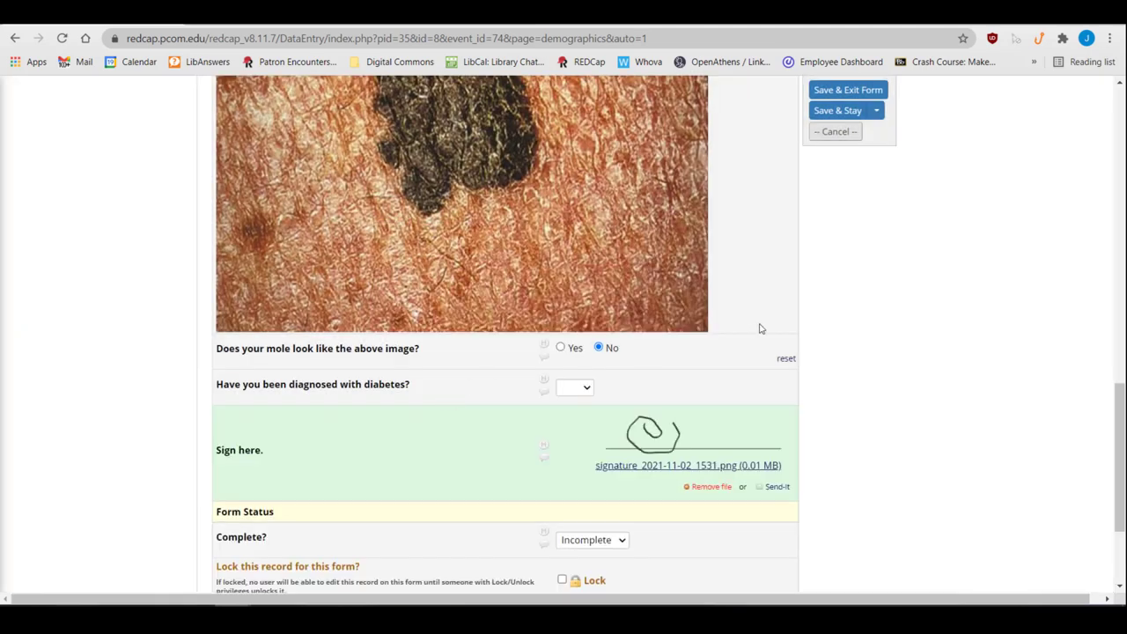
Set the Demographics + form status to Complete and save it, going on to the next form.
{"action": "scroll", "coordinate": [761, 329], "scroll_direction": "down", "scroll_amount": 3}
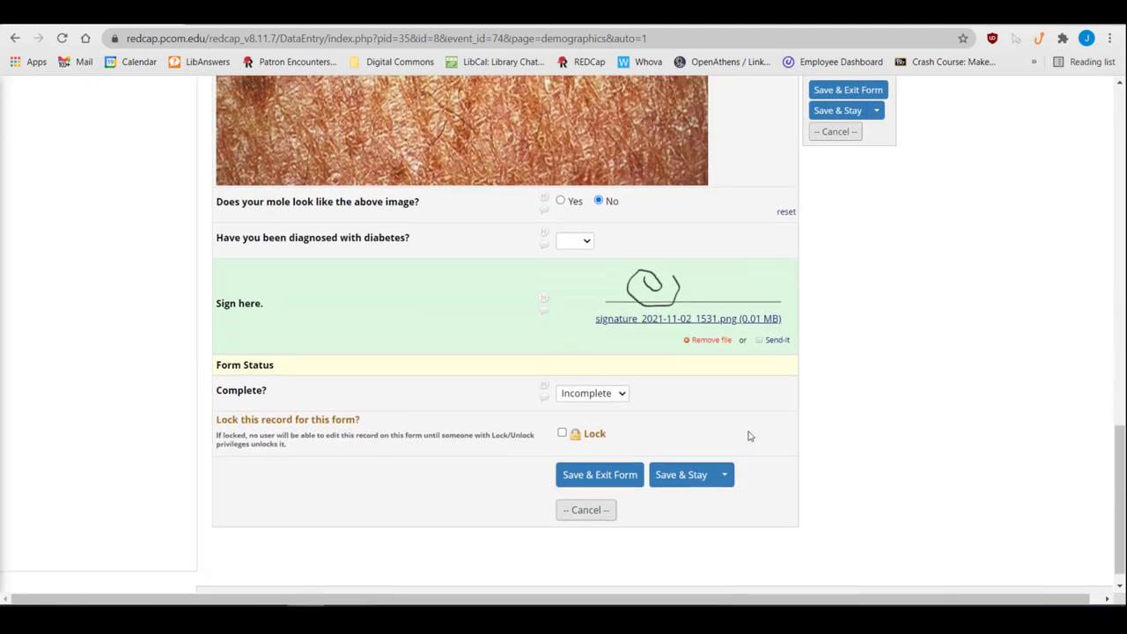
{"action": "left_click", "coordinate": [621, 394]}
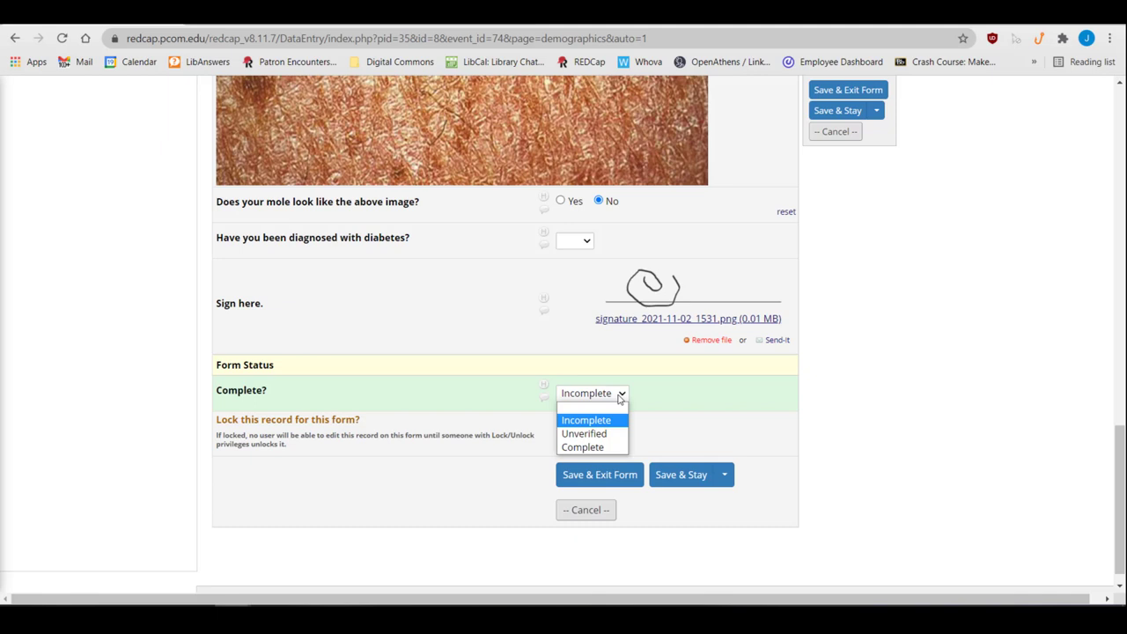
{"action": "left_click", "coordinate": [607, 450]}
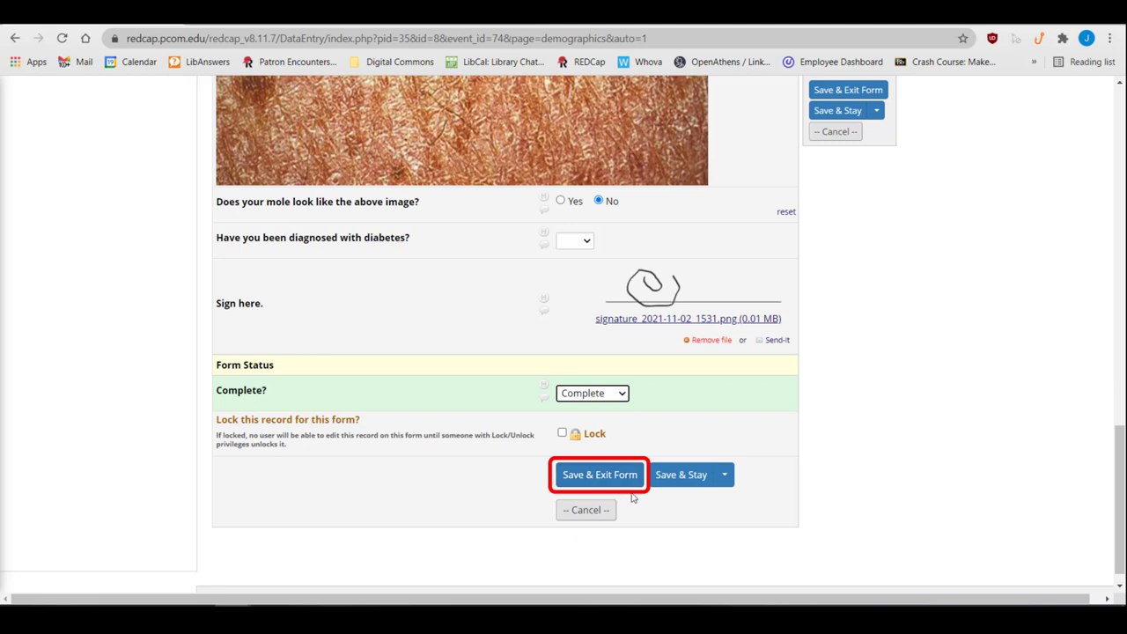
{"action": "left_click", "coordinate": [724, 475]}
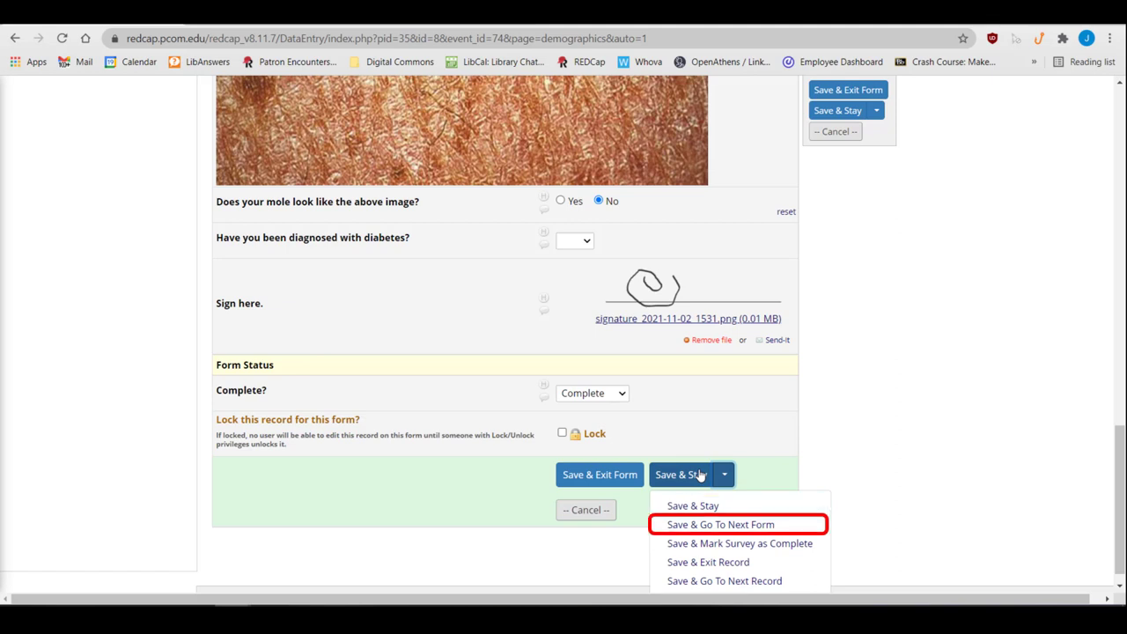
{"action": "left_click", "coordinate": [751, 526]}
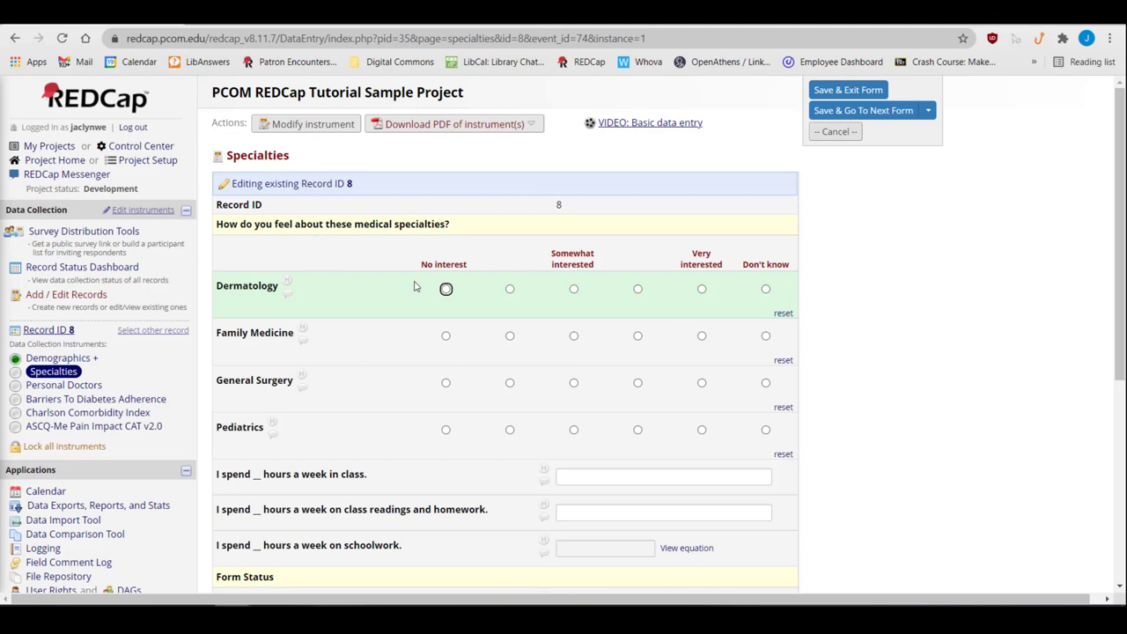
Rate Dermatology as No interest, Family Medicine one level higher, General Surgery as Somewhat interested, and Pediatrics one level above that.
{"action": "left_click", "coordinate": [446, 289]}
{"action": "left_click", "coordinate": [510, 336]}
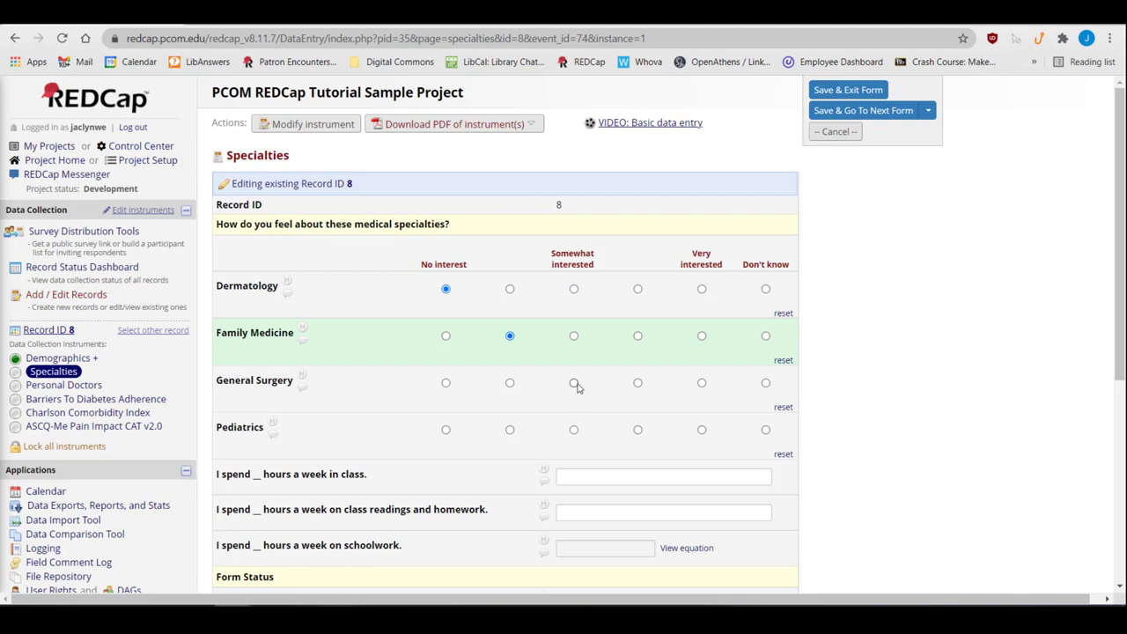
{"action": "left_click", "coordinate": [574, 383]}
{"action": "left_click", "coordinate": [638, 429]}
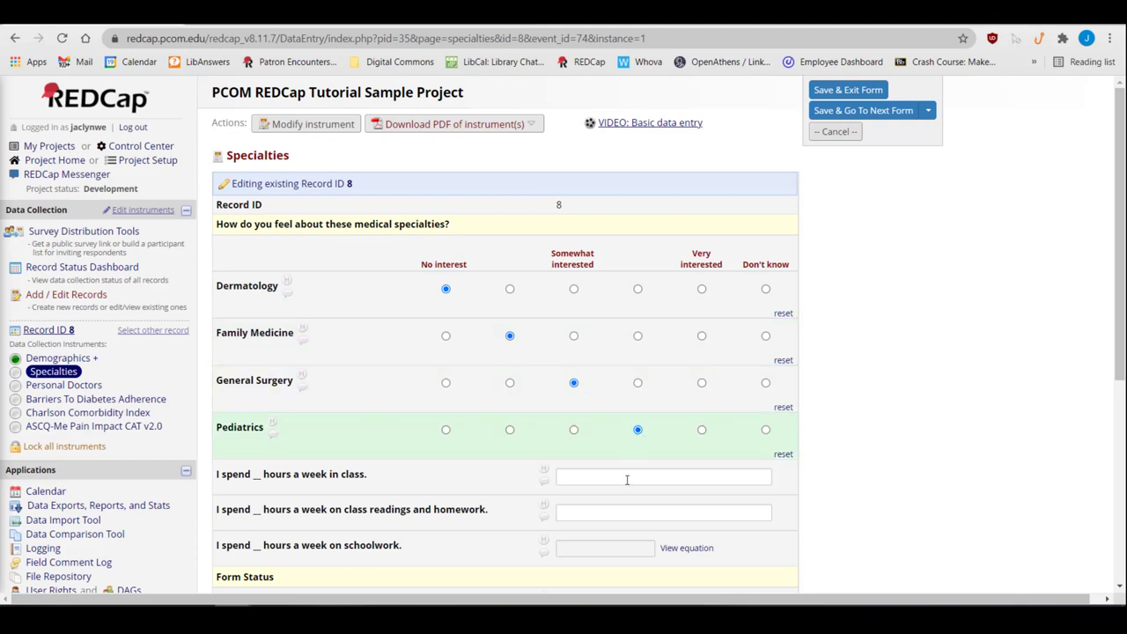
Enter 5 as the number of hours a week spent in class.
{"action": "left_click", "coordinate": [627, 479]}
{"action": "type", "text": "5"}
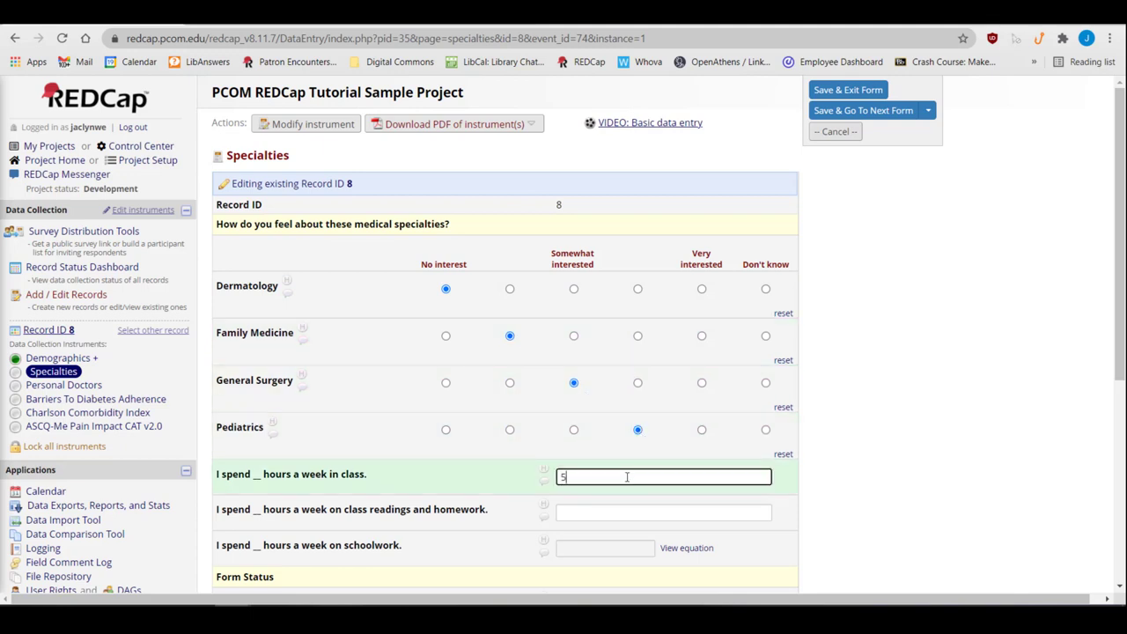
{"action": "key", "text": "Tab"}
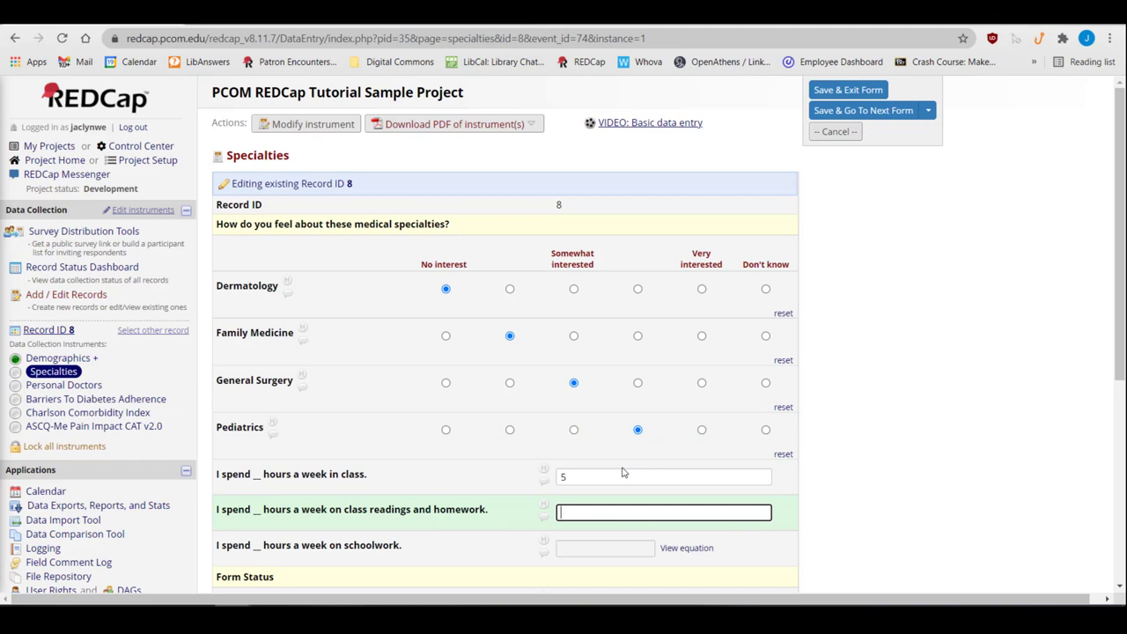
Enter 10 hours a week on class readings and homework, and save the Specialties form as Complete, going on to the next form.
{"action": "type", "text": "10"}
{"action": "key", "text": "Tab"}
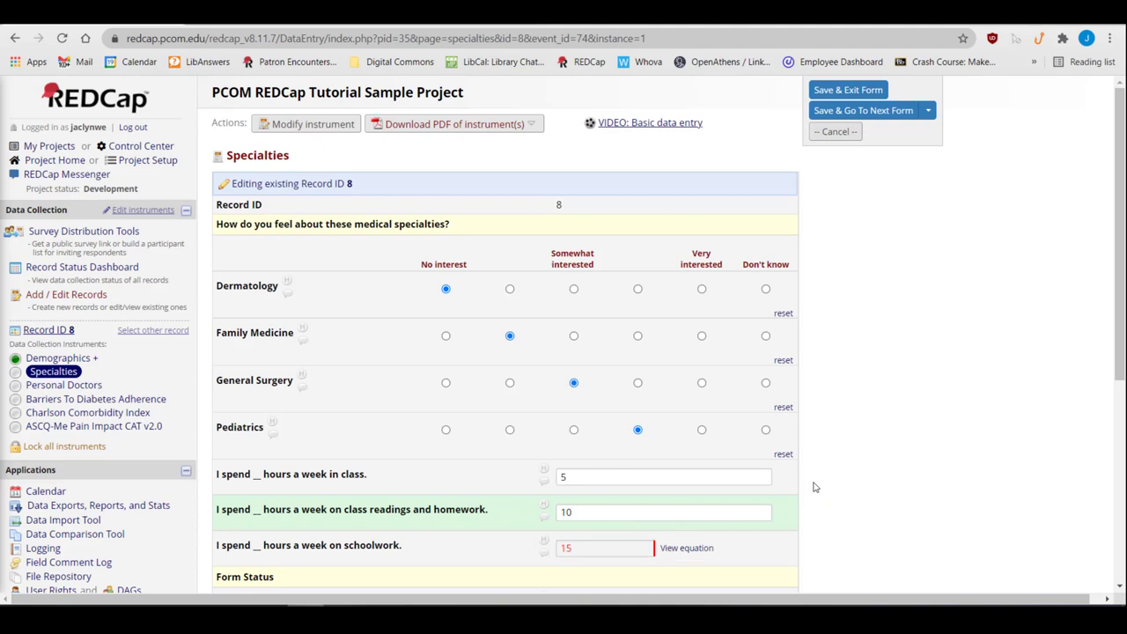
{"action": "scroll", "coordinate": [815, 487], "scroll_direction": "down", "scroll_amount": 3}
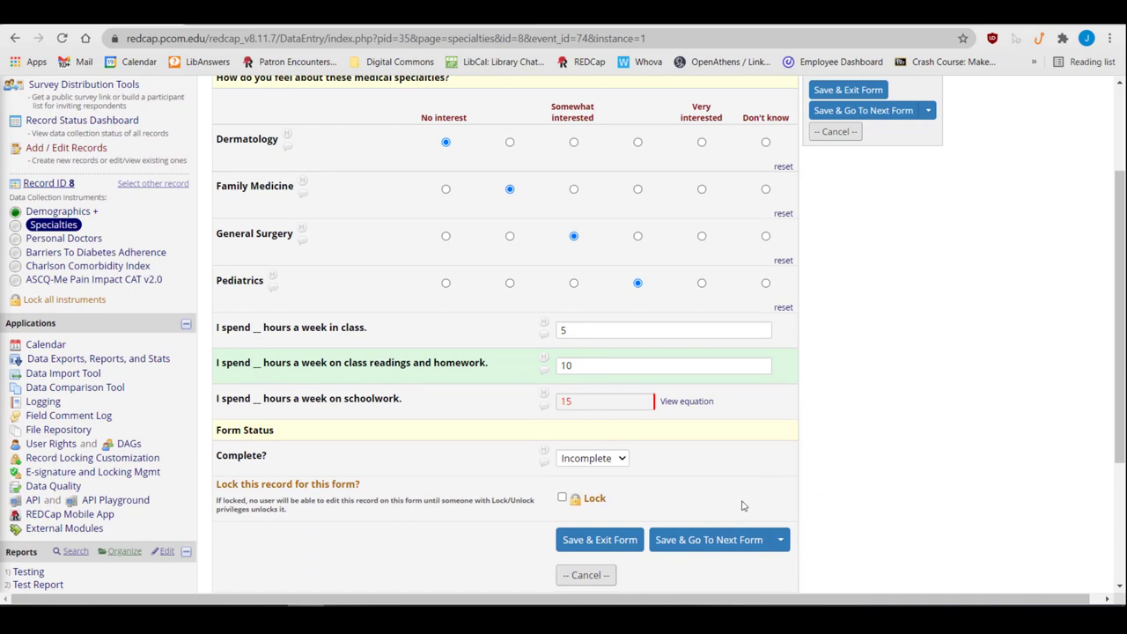
{"action": "left_click", "coordinate": [622, 460]}
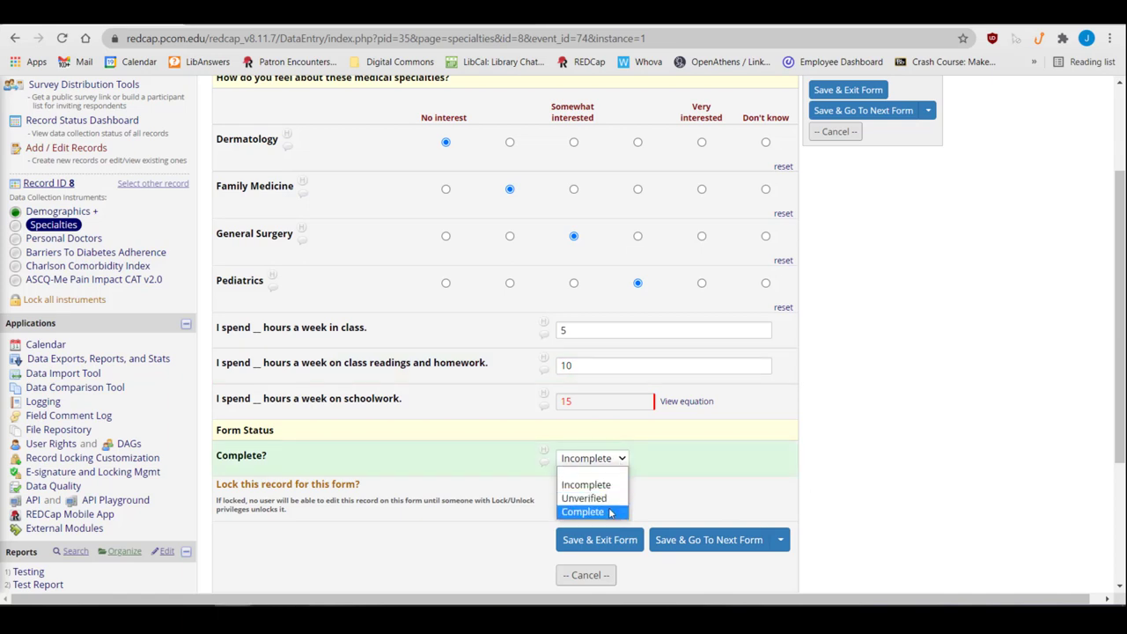
{"action": "left_click", "coordinate": [610, 513]}
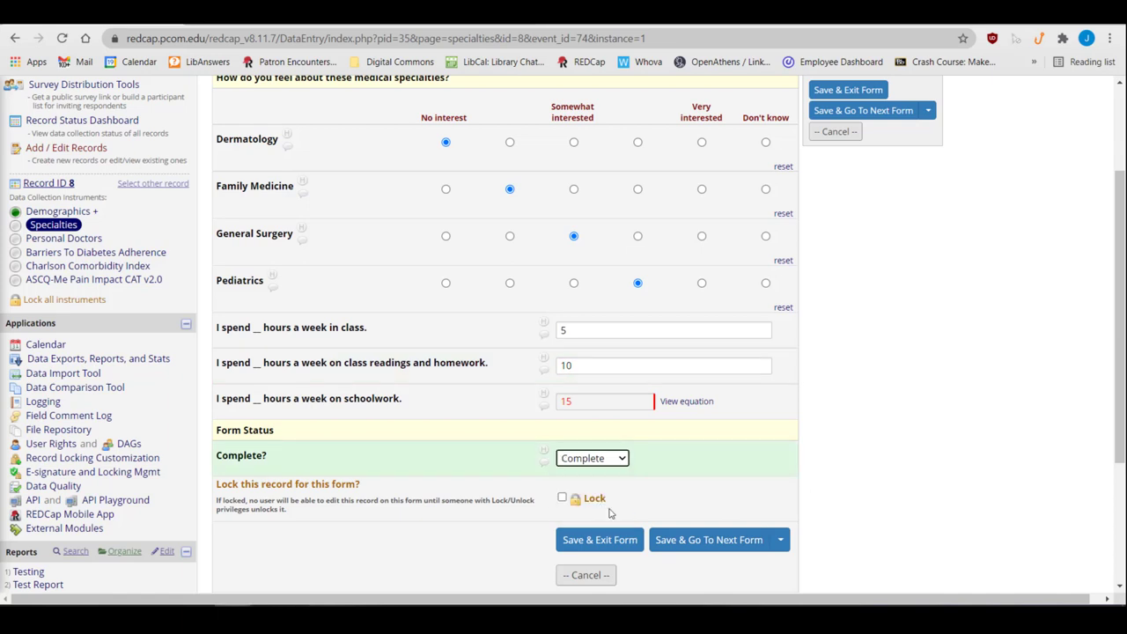
{"action": "left_click", "coordinate": [667, 548]}
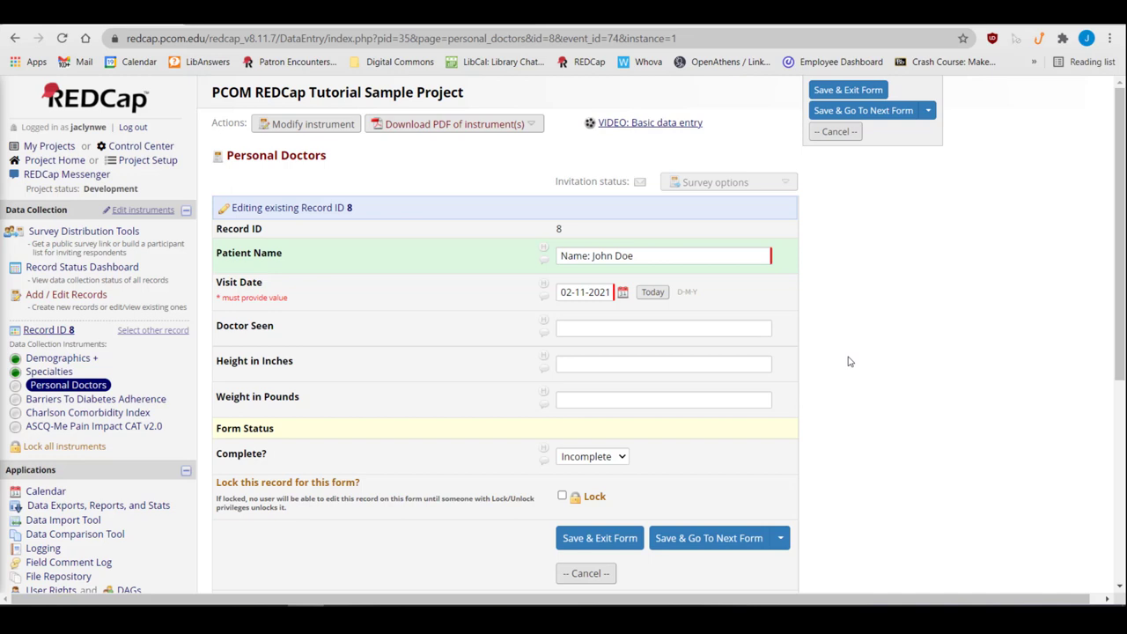
Fill in the Personal Doctors form with Mickey Mouse as Doctor Seen, a height of 67 inches and a weight of 150 pounds.
{"action": "left_click", "coordinate": [587, 329]}
{"action": "type", "text": "Micke"}
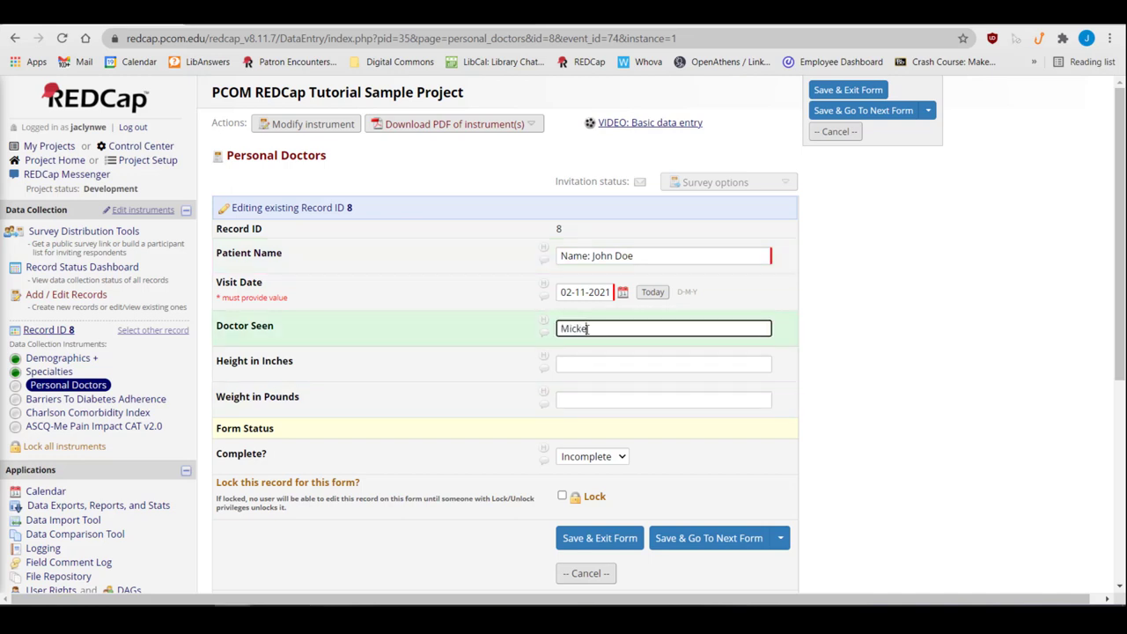
{"action": "type", "text": "y Mouse"}
{"action": "key", "text": "Tab"}
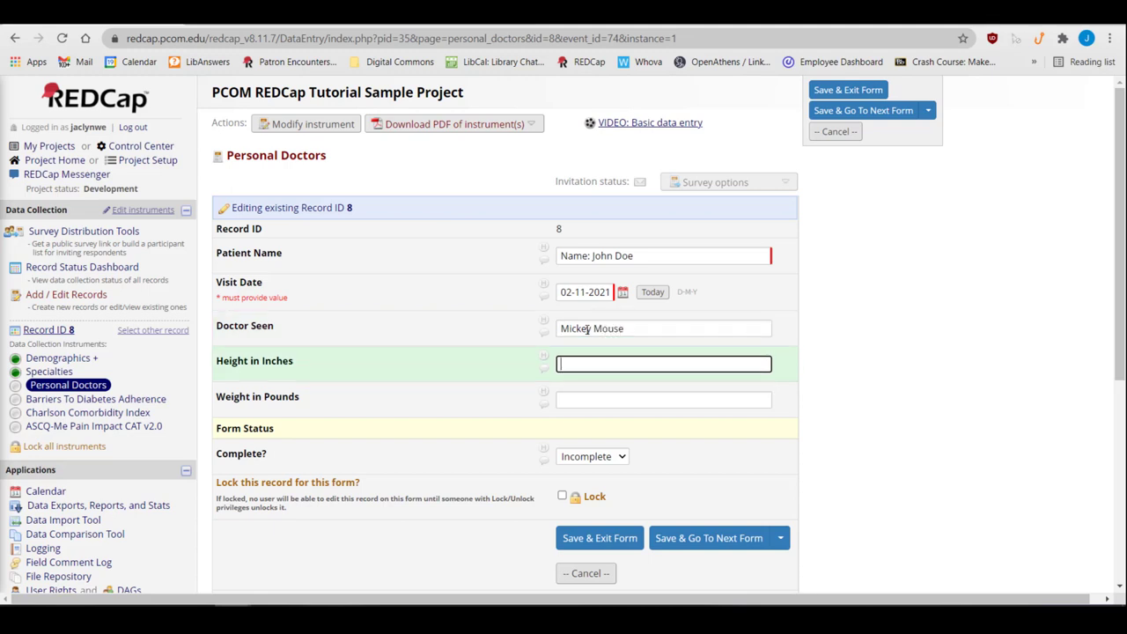
{"action": "type", "text": "67"}
{"action": "key", "text": "Tab"}
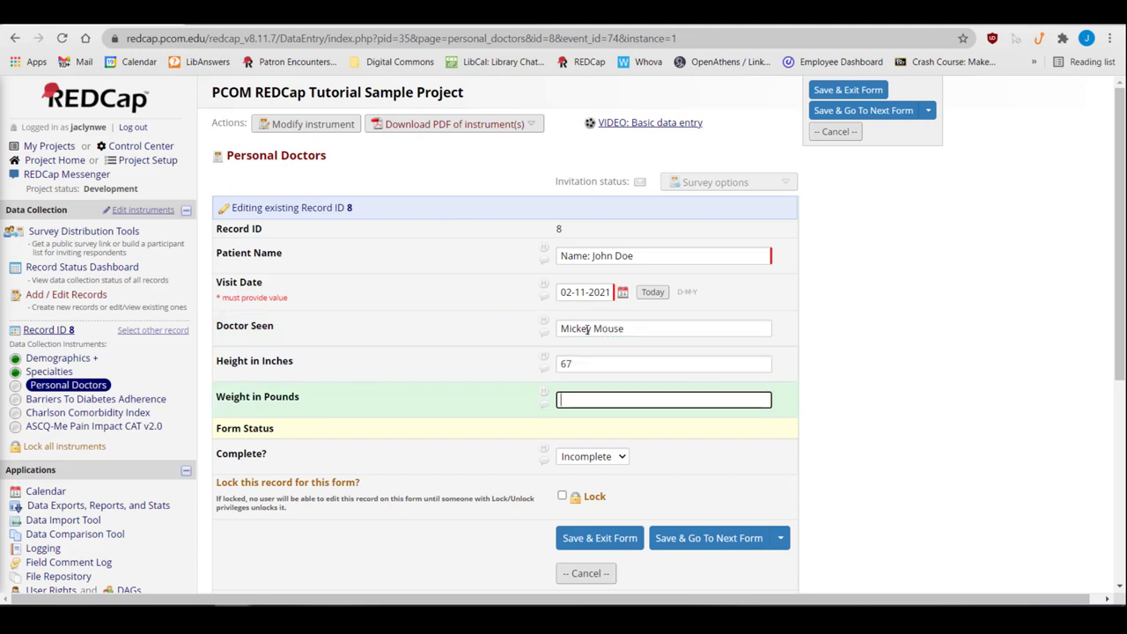
{"action": "type", "text": "150"}
Save the first Personal Doctors entry and add a new instance of the form.
{"action": "scroll", "coordinate": [608, 406], "scroll_direction": "down", "scroll_amount": 2}
{"action": "left_click", "coordinate": [780, 393]}
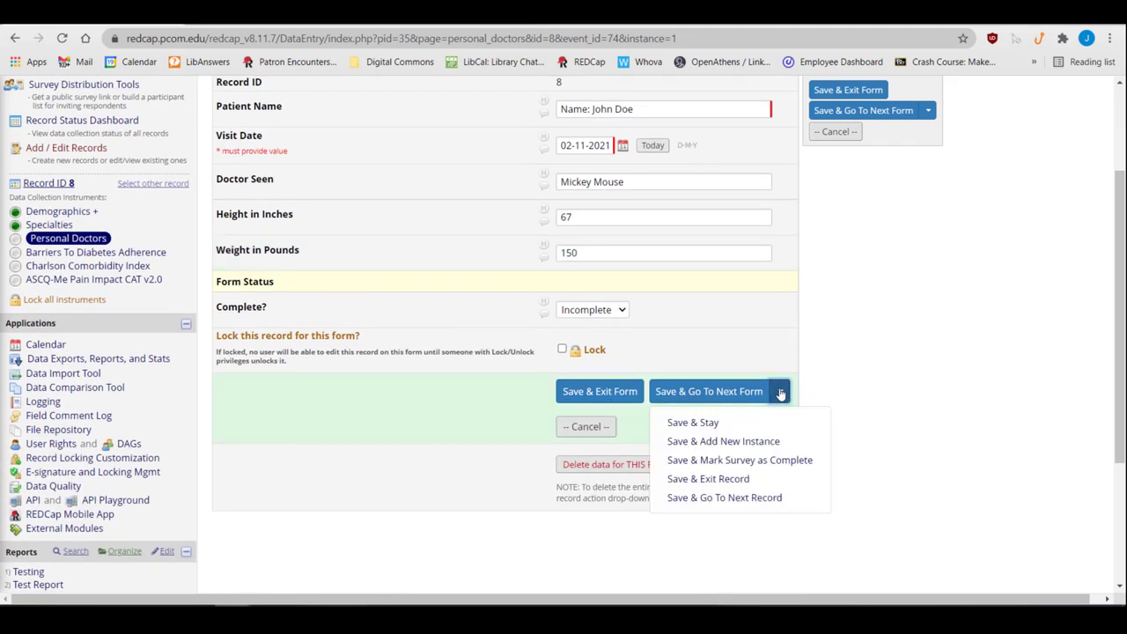
{"action": "left_click", "coordinate": [775, 442]}
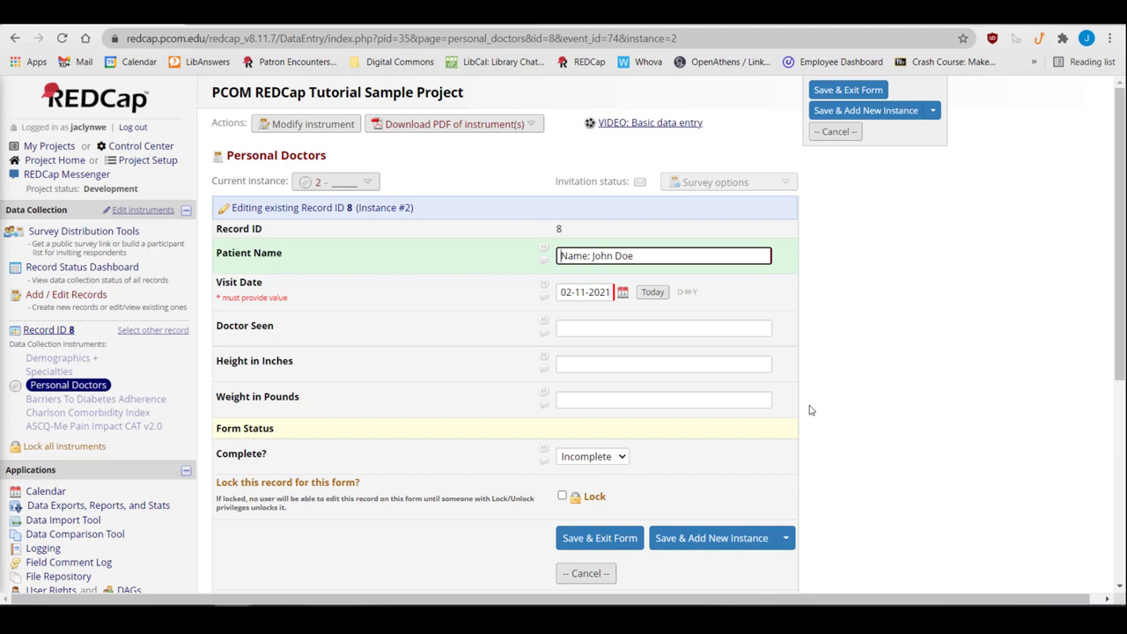
Save the second Personal Doctors instance as Unverified and a third one with the default Incomplete status, exiting the form.
{"action": "left_click", "coordinate": [604, 459]}
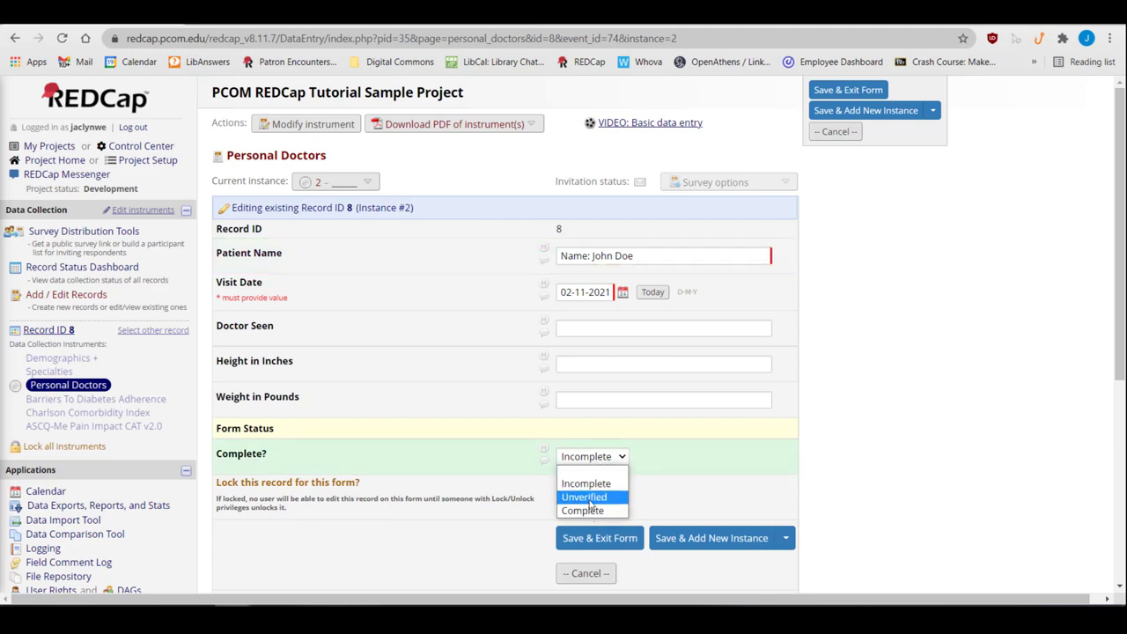
{"action": "left_click", "coordinate": [584, 497]}
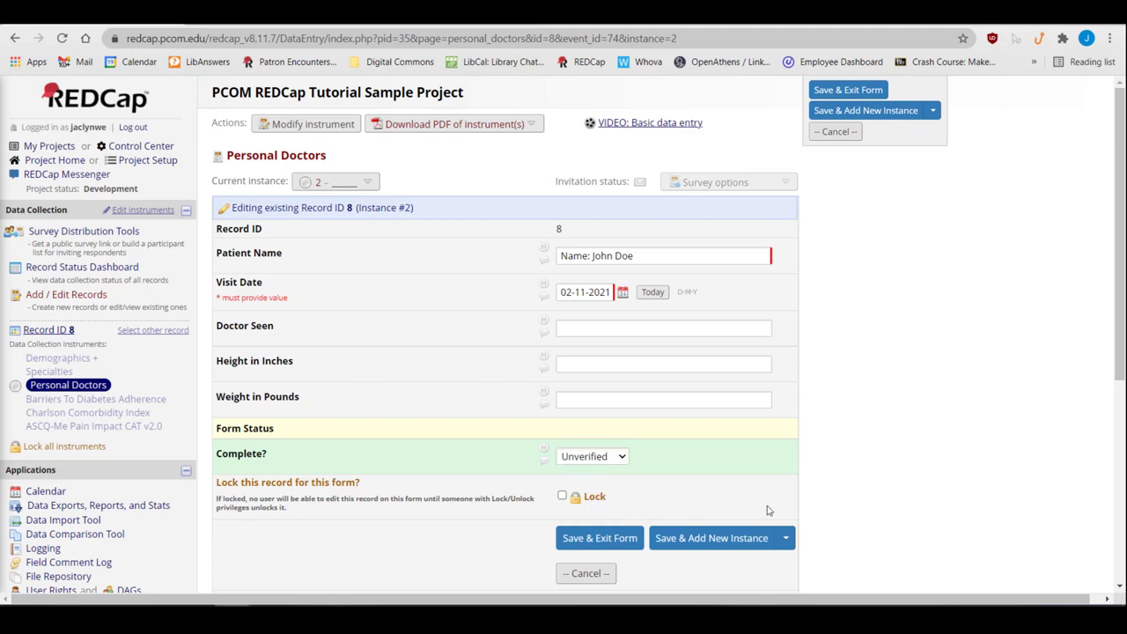
{"action": "left_click", "coordinate": [727, 546]}
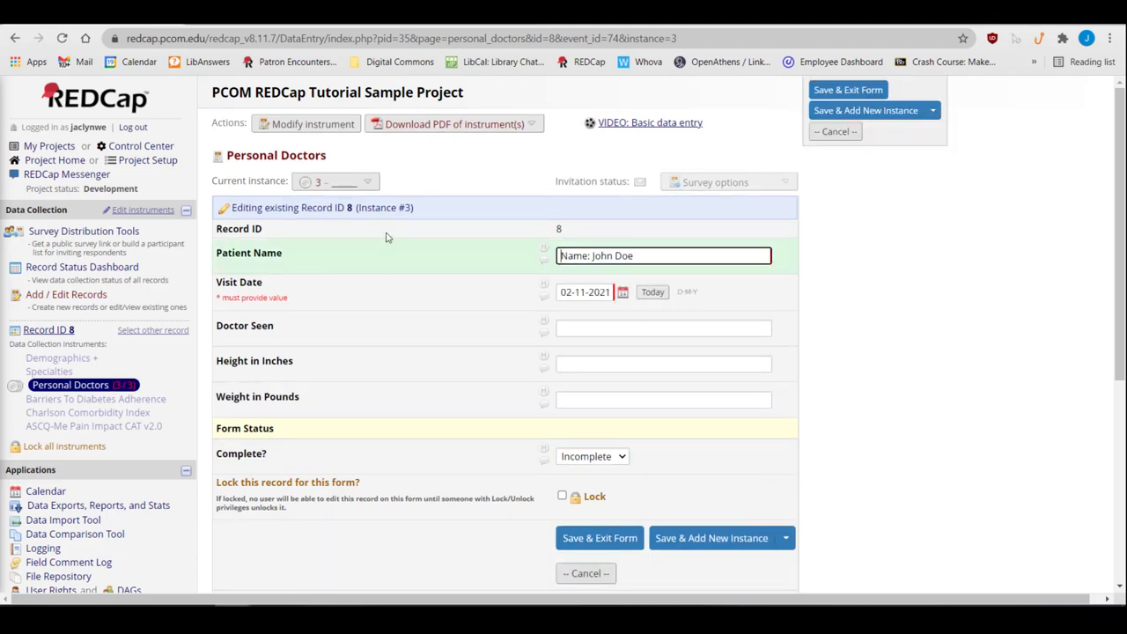
{"action": "left_click", "coordinate": [602, 543]}
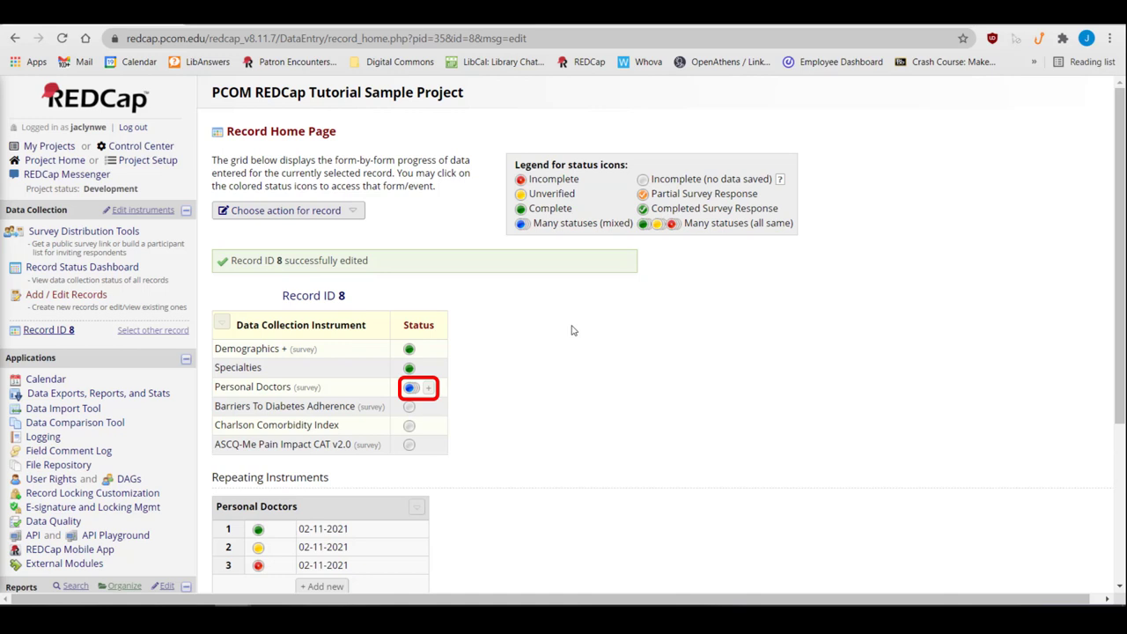
Open the first Personal Doctors instance of the record and view the data history of its Doctor Seen field.
{"action": "scroll", "coordinate": [569, 337], "scroll_direction": "down", "scroll_amount": 1}
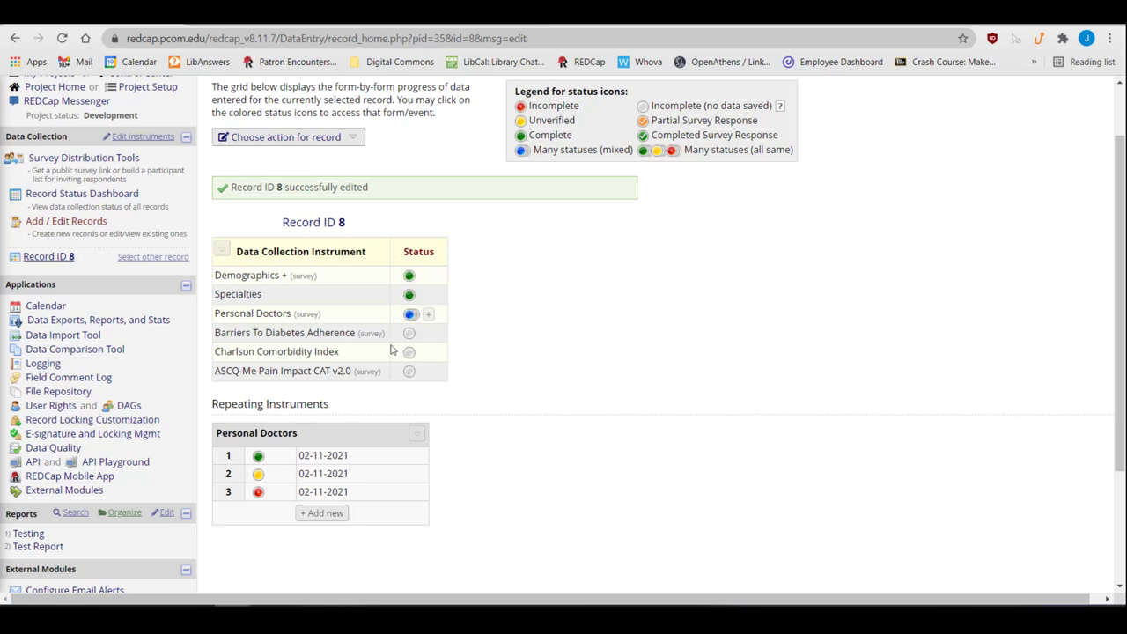
{"action": "left_click", "coordinate": [257, 459]}
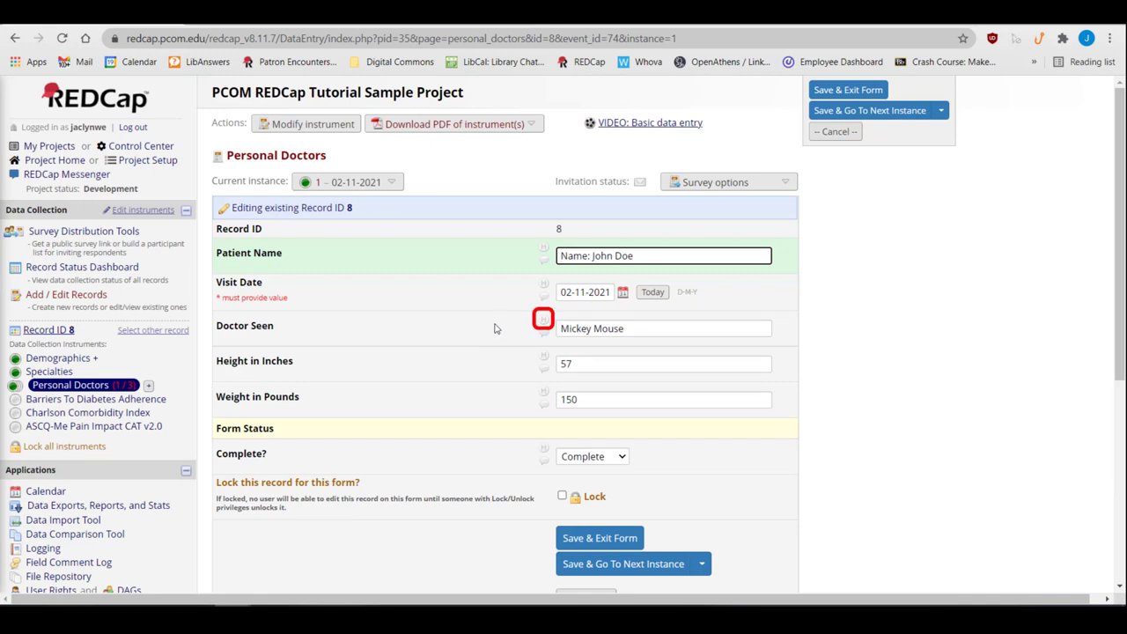
{"action": "left_click", "coordinate": [546, 328]}
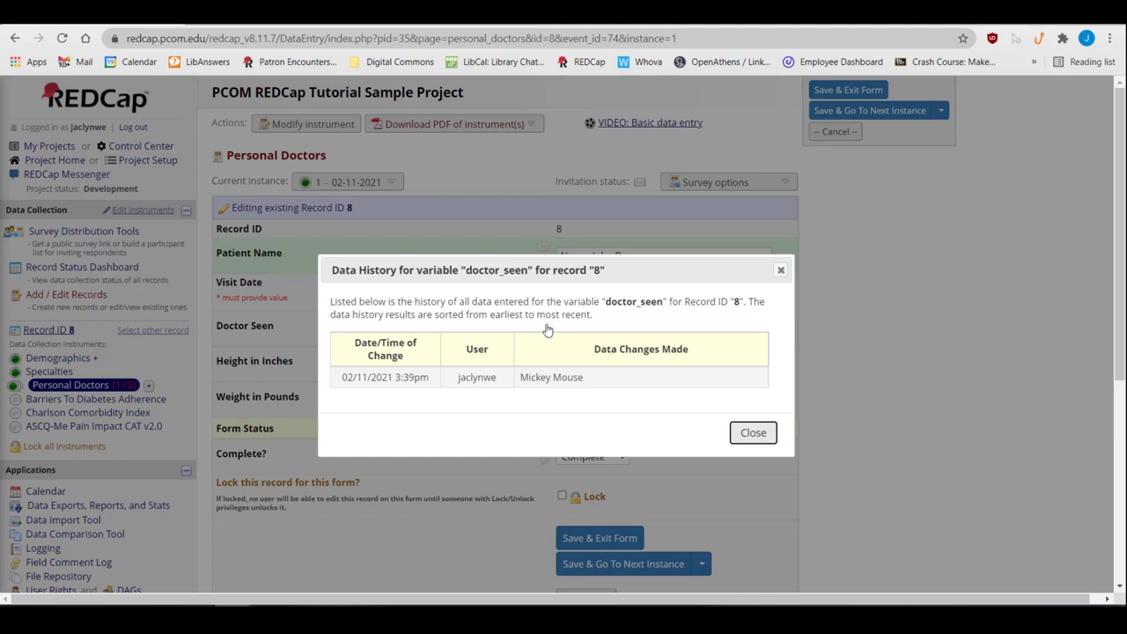
{"action": "left_click", "coordinate": [752, 434]}
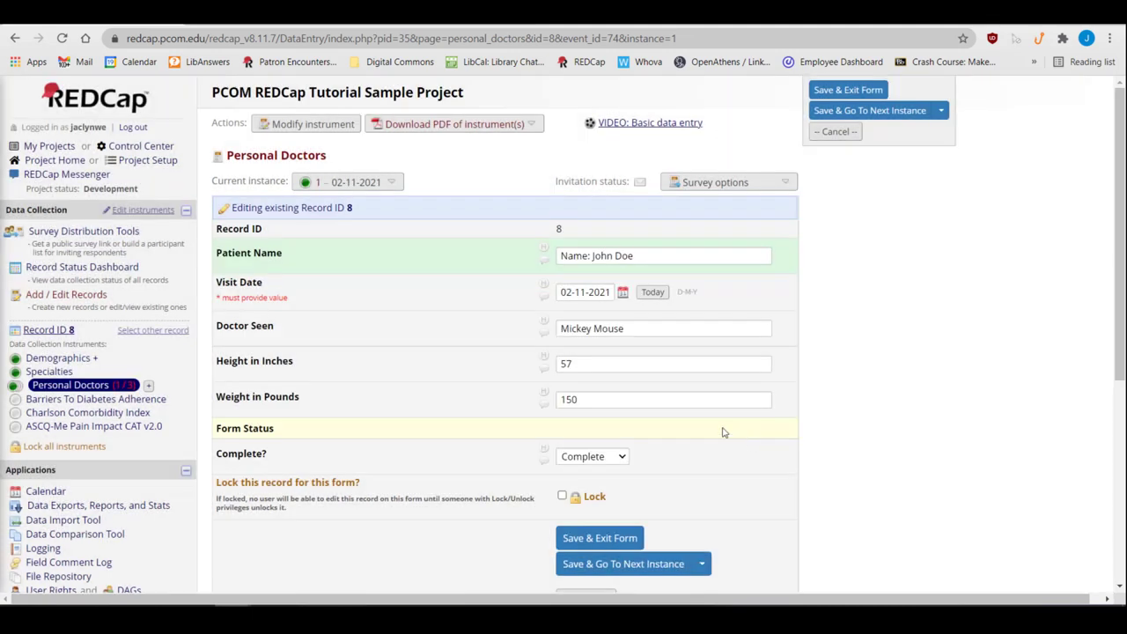
Add the field comment "Typo for Minnie?" to the Doctor Seen field.
{"action": "left_click", "coordinate": [544, 333]}
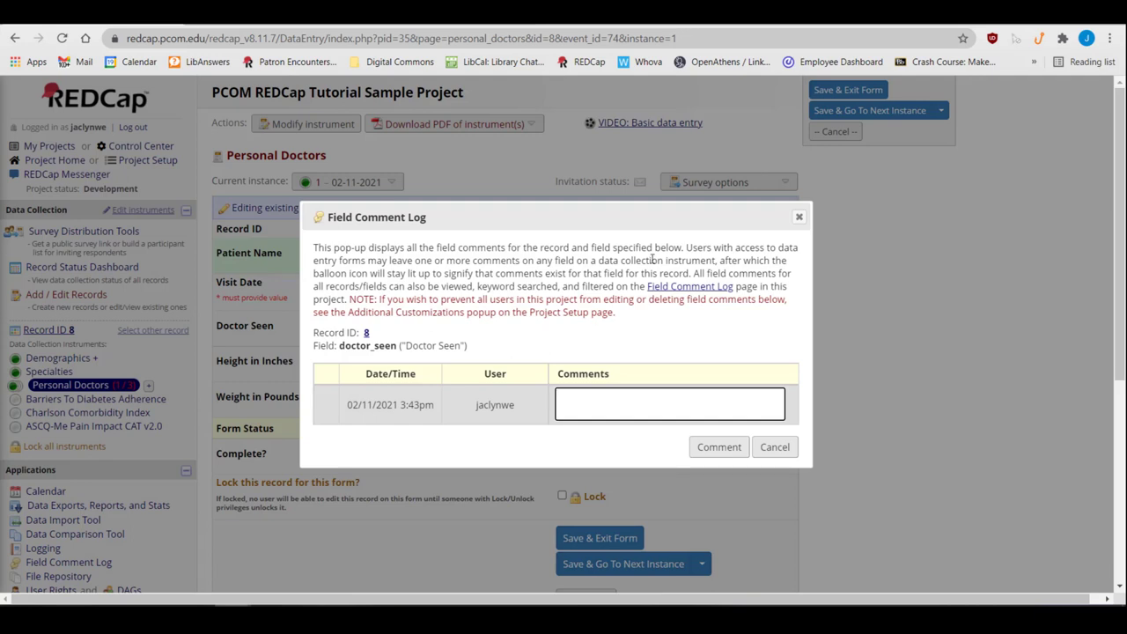
{"action": "type", "text": "Typo for Minnie?"}
{"action": "left_click", "coordinate": [745, 451]}
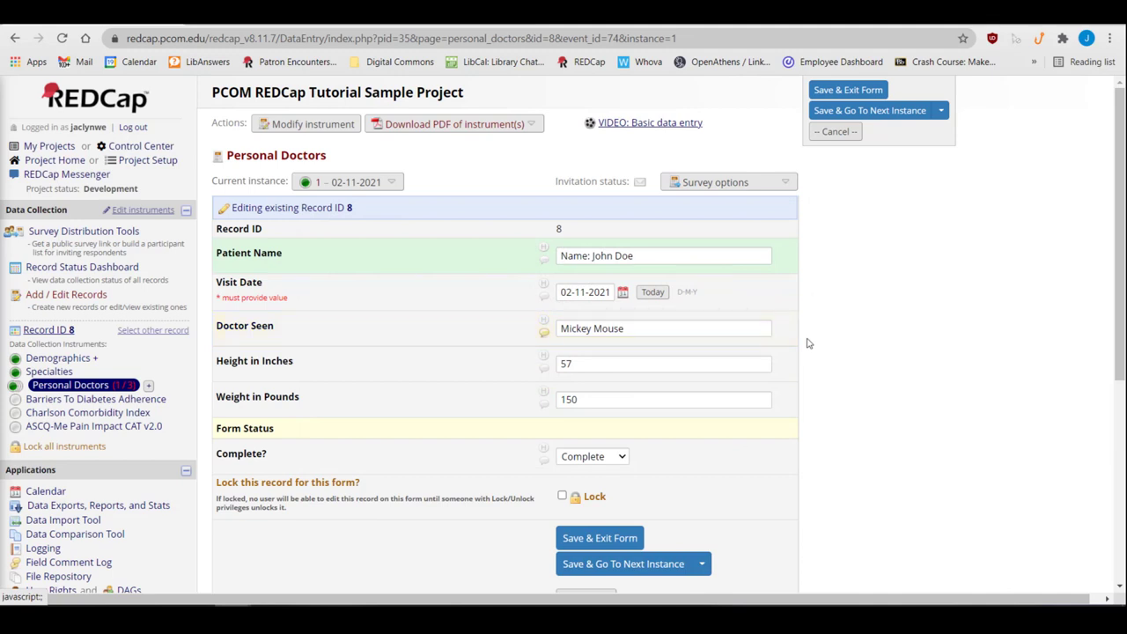
Go to the Record Status Dashboard and open the Demographics + form of record 3 from it.
{"action": "left_click", "coordinate": [119, 270]}
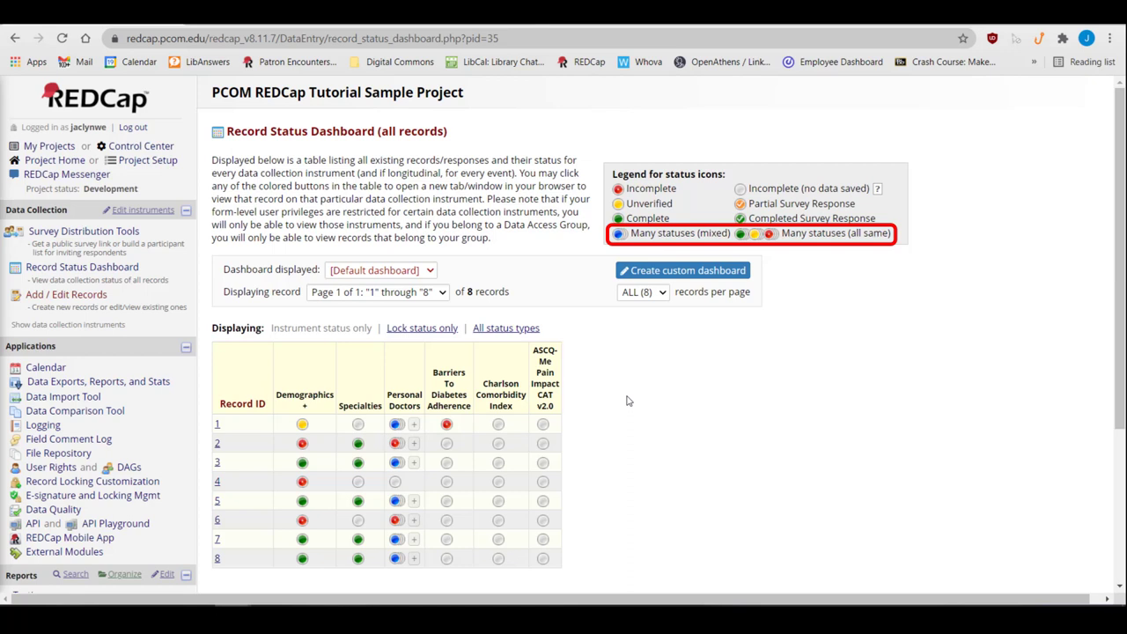
{"action": "scroll", "coordinate": [628, 399], "scroll_direction": "down", "scroll_amount": 1}
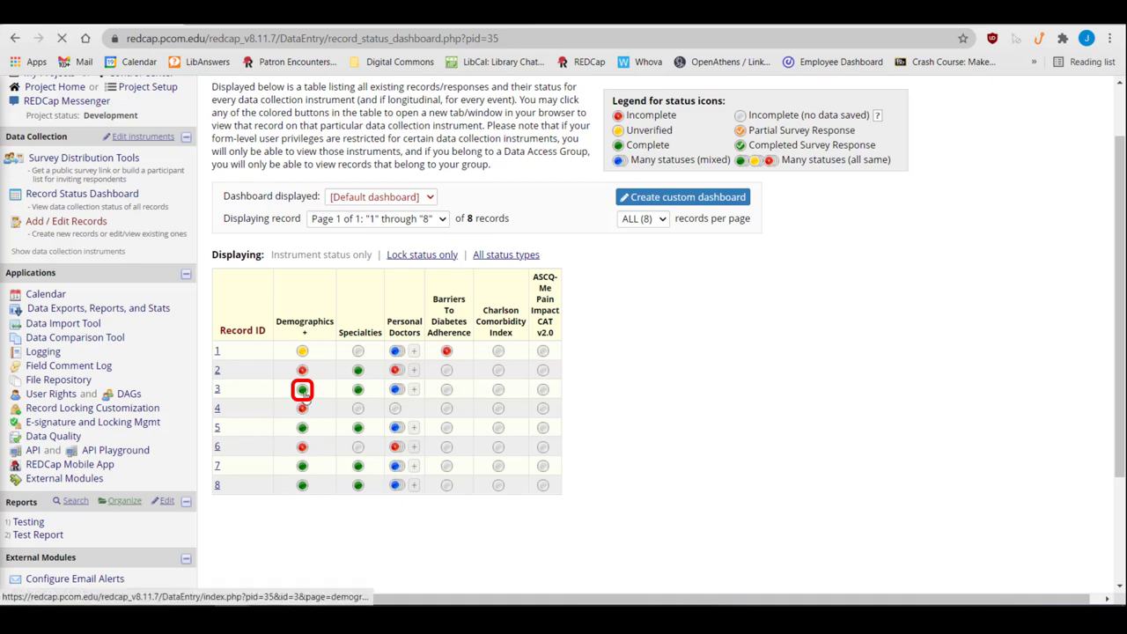
{"action": "left_click", "coordinate": [303, 390]}
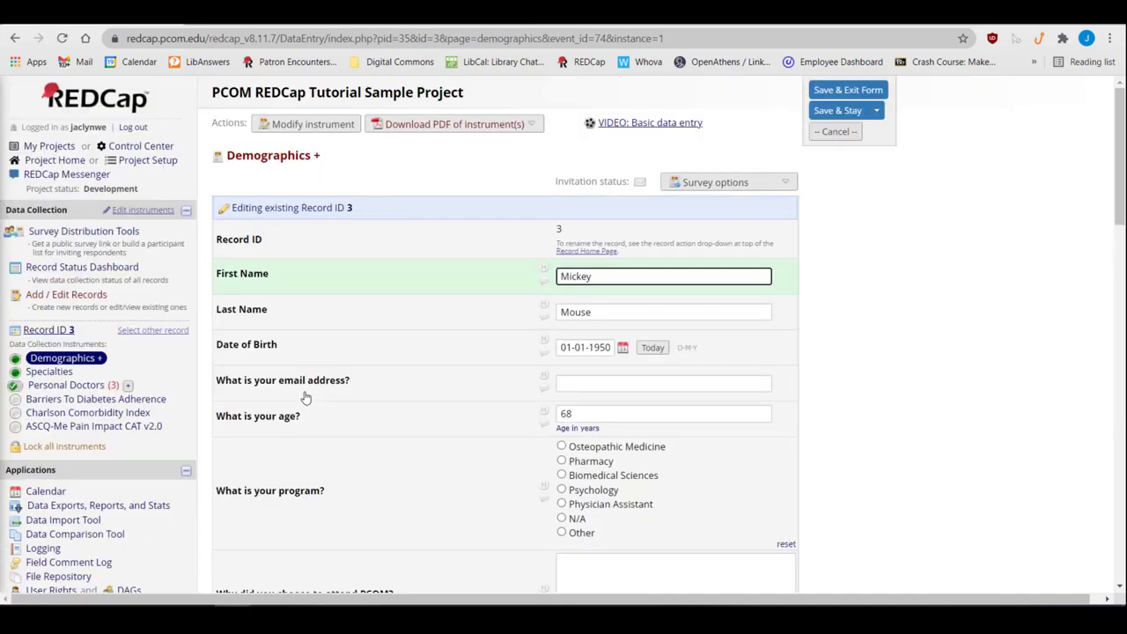